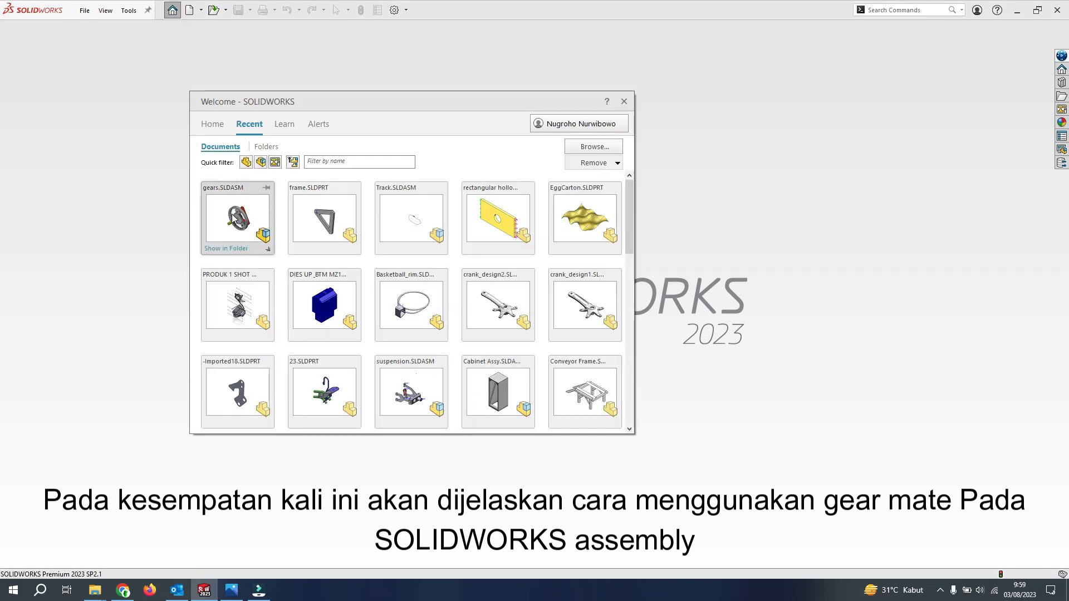
Step: Open the gears.SLDASM assembly from the recent documents
{"action": "left_click", "coordinate": [231, 214]}
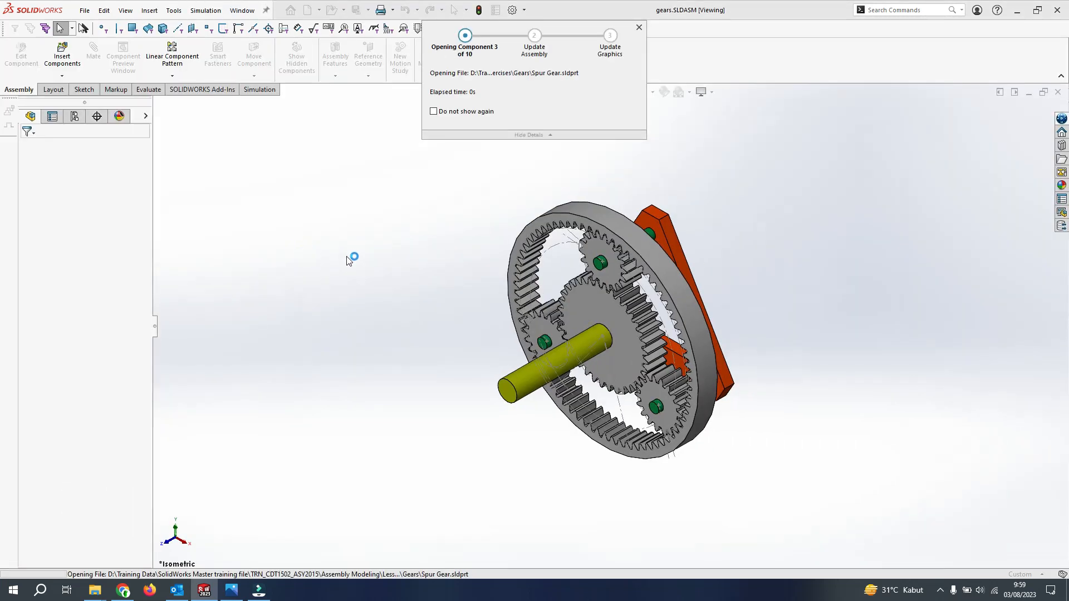
{"action": "left_click", "coordinate": [390, 256]}
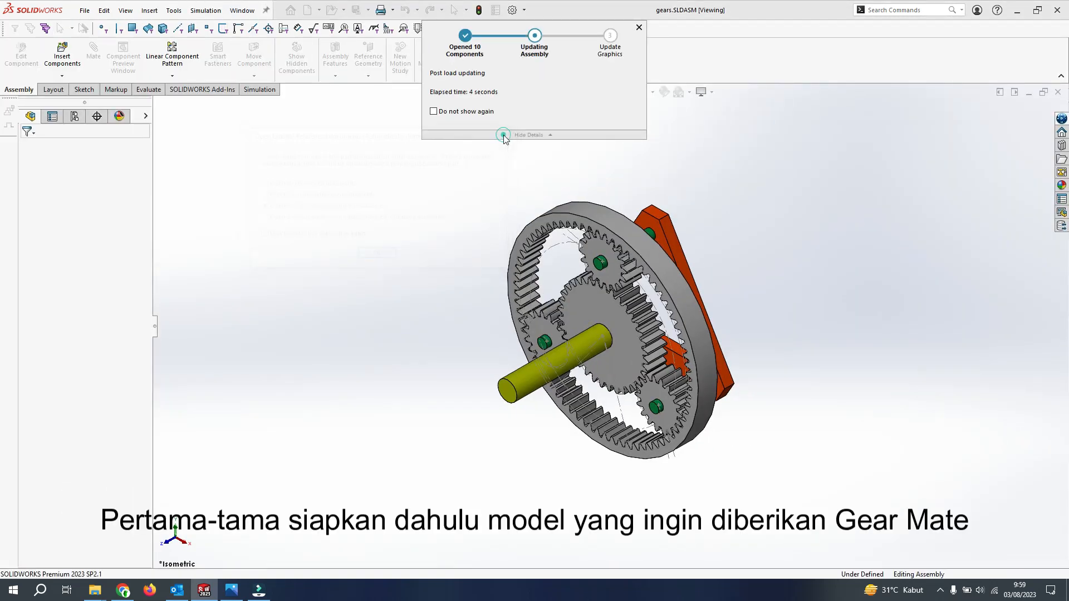
{"action": "left_click", "coordinate": [639, 168]}
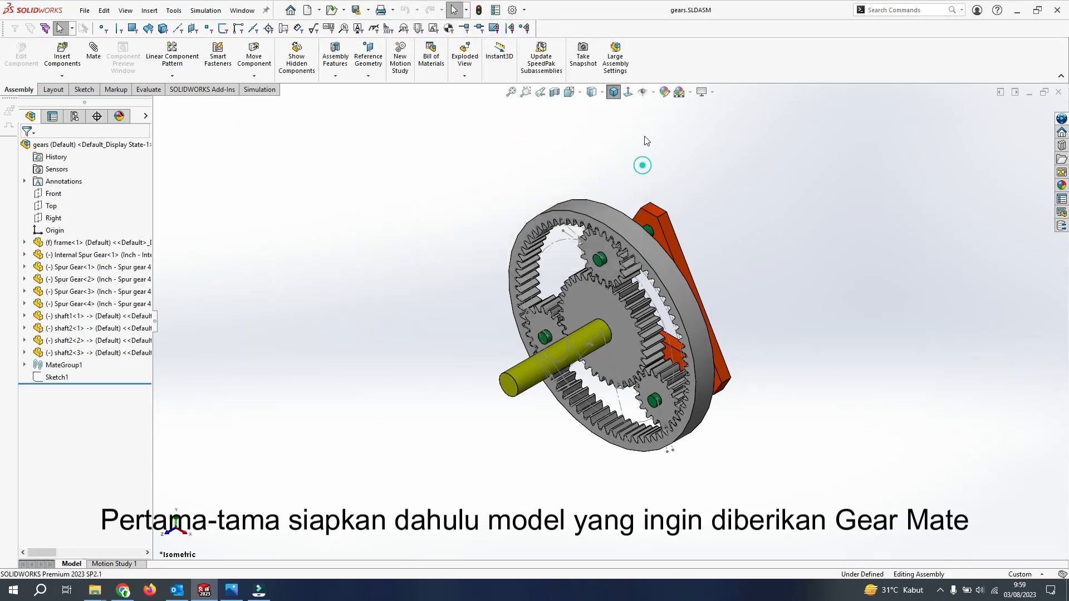
Step: Orient the view normal to the ring gear's front face and rotate the central gear to check whether the other gears follow
{"action": "left_click", "coordinate": [587, 221]}
{"action": "left_click", "coordinate": [629, 95]}
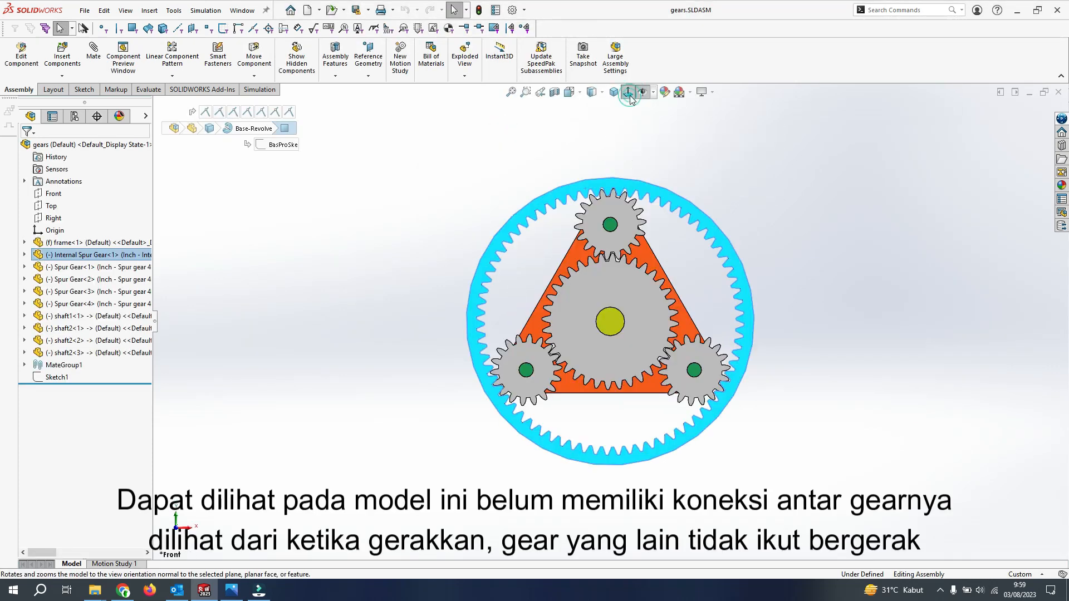
{"action": "left_click", "coordinate": [675, 149]}
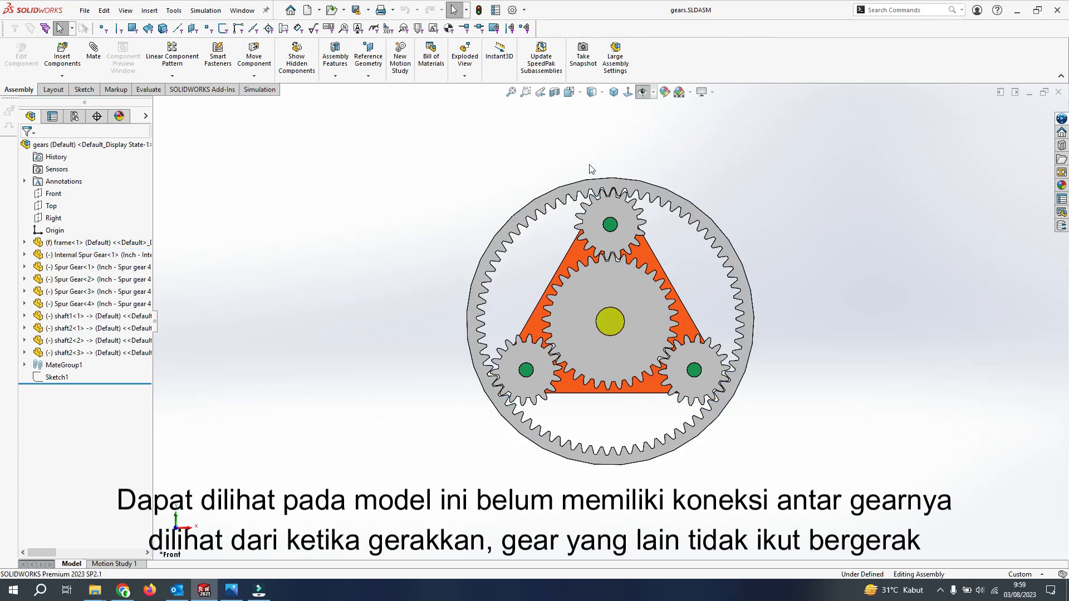
{"action": "scroll", "coordinate": [596, 298], "scroll_direction": "down", "scroll_amount": 5}
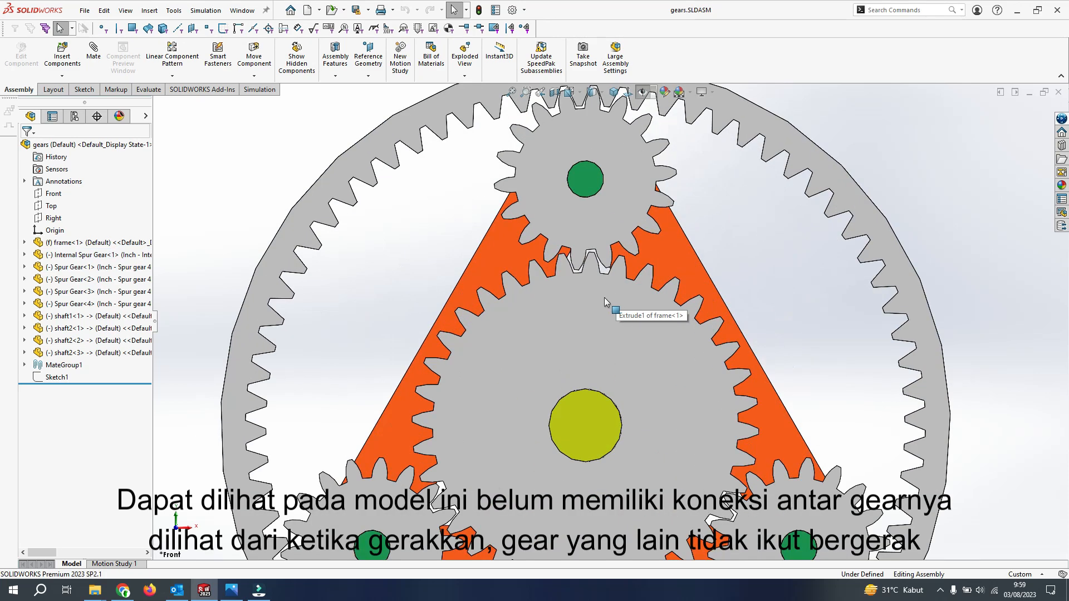
{"action": "mouse_move", "coordinate": [592, 302]}
{"action": "left_mouse_down"}
{"action": "mouse_move", "coordinate": [640, 316]}
{"action": "mouse_move", "coordinate": [598, 302]}
{"action": "mouse_move", "coordinate": [636, 296]}
{"action": "mouse_move", "coordinate": [569, 285]}
{"action": "mouse_move", "coordinate": [603, 294]}
{"action": "left_mouse_up"}
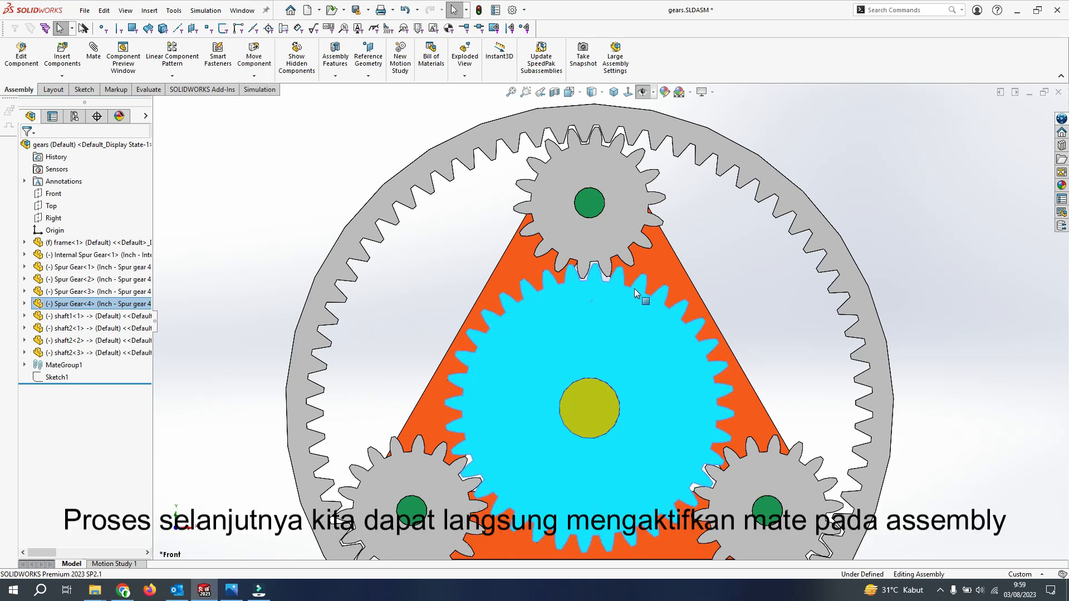
{"action": "left_click", "coordinate": [726, 274]}
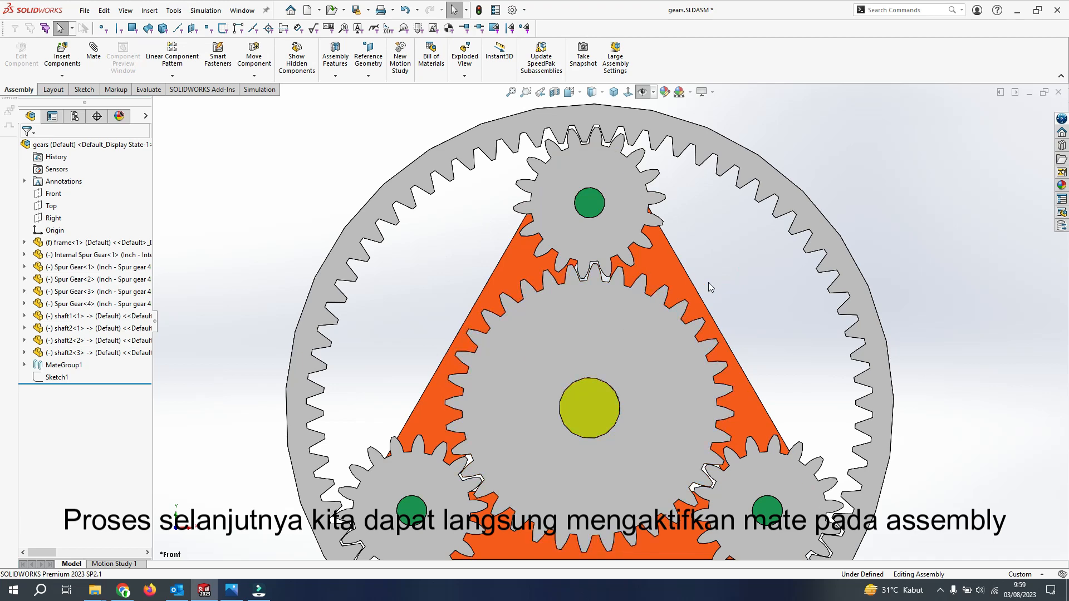
Step: Start a mechanical Gear mate and show the hidden sketches of the gears
{"action": "scroll", "coordinate": [708, 286], "scroll_direction": "up", "scroll_amount": 5}
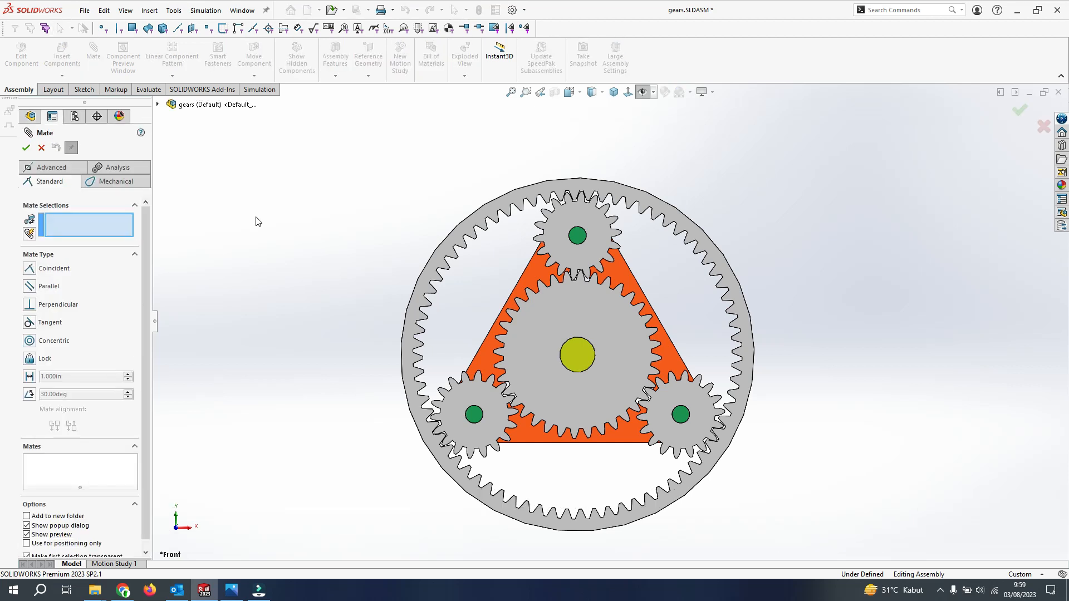
{"action": "left_click", "coordinate": [53, 168]}
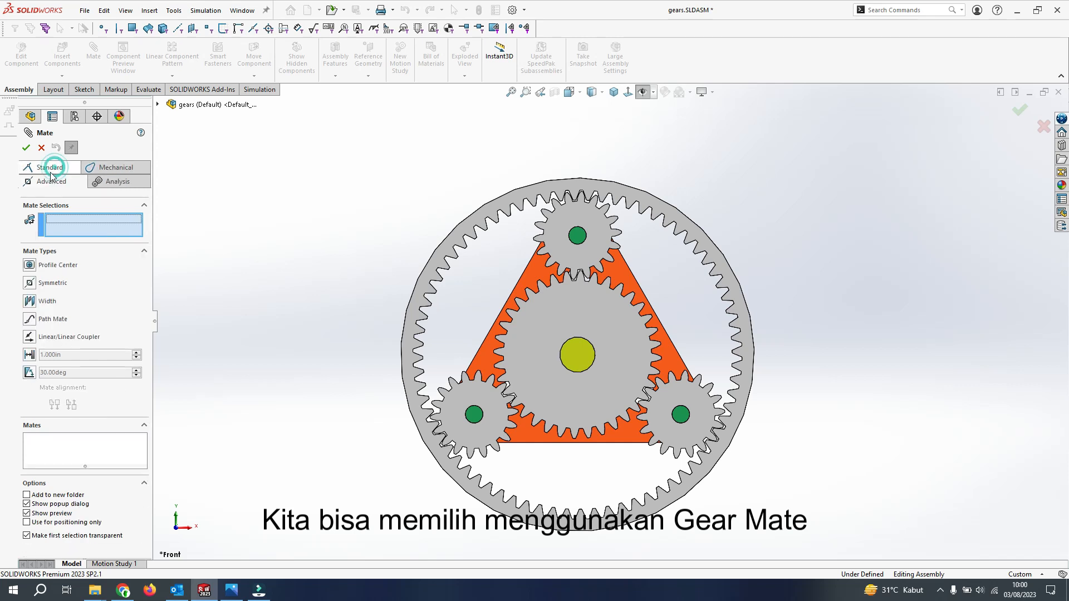
{"action": "left_click", "coordinate": [126, 168]}
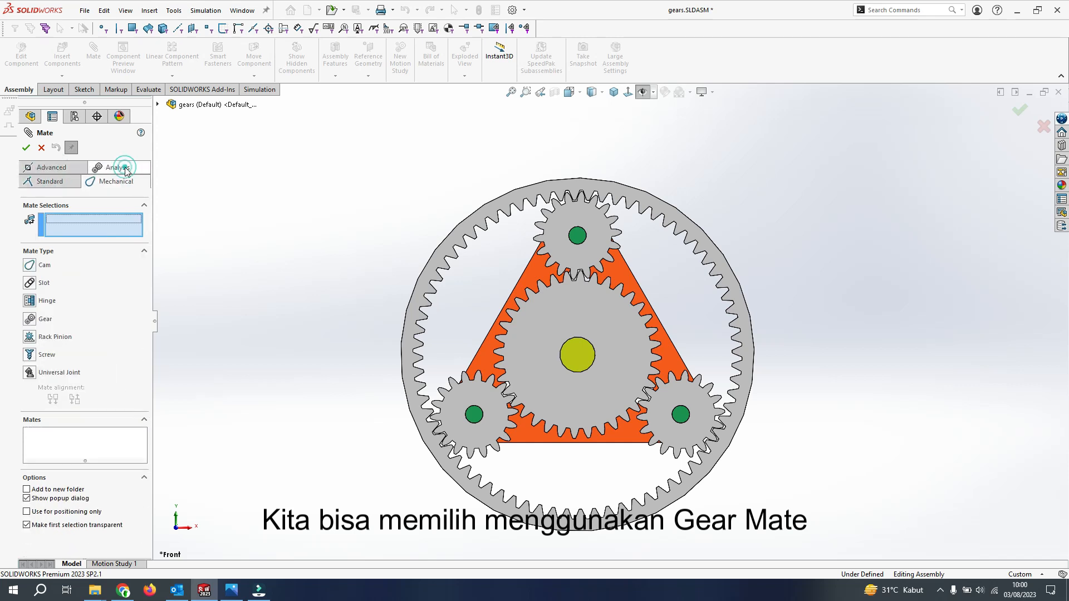
{"action": "left_click", "coordinate": [30, 320]}
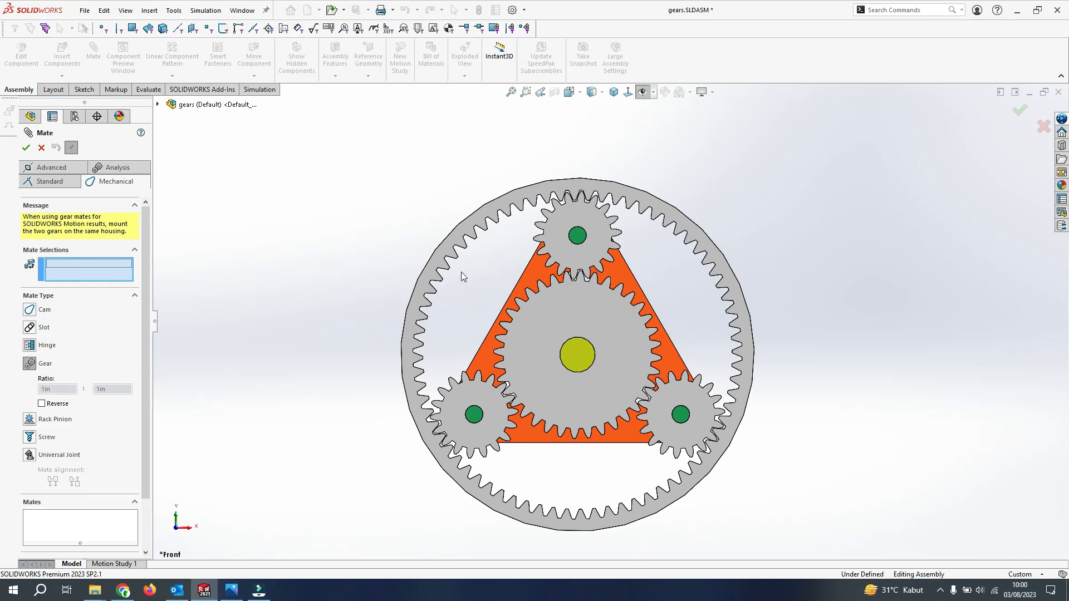
{"action": "left_click", "coordinate": [641, 91]}
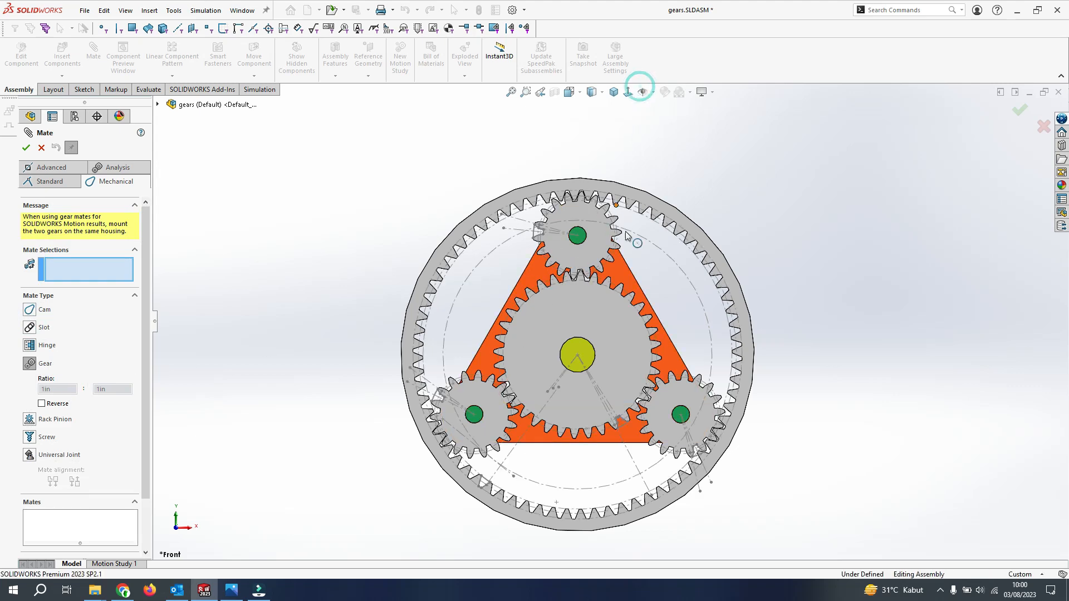
Step: Gear-mate the central gear's and upper pinion's sketch circles at a 9in to 4.5in ratio, and rotate the central gear to test it
{"action": "scroll", "coordinate": [577, 281], "scroll_direction": "down", "scroll_amount": 5}
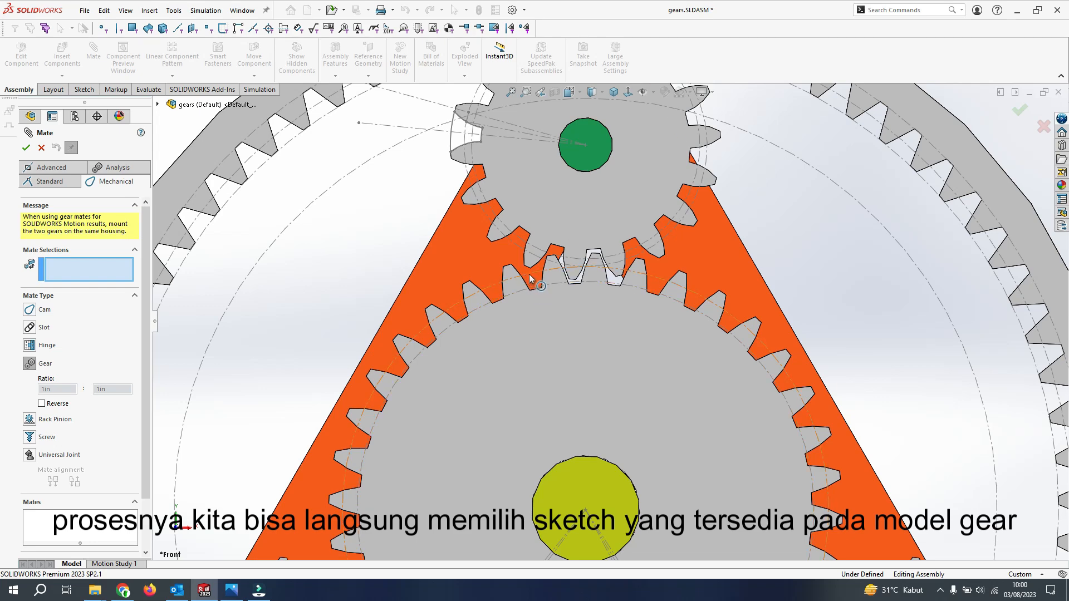
{"action": "left_click", "coordinate": [530, 279]}
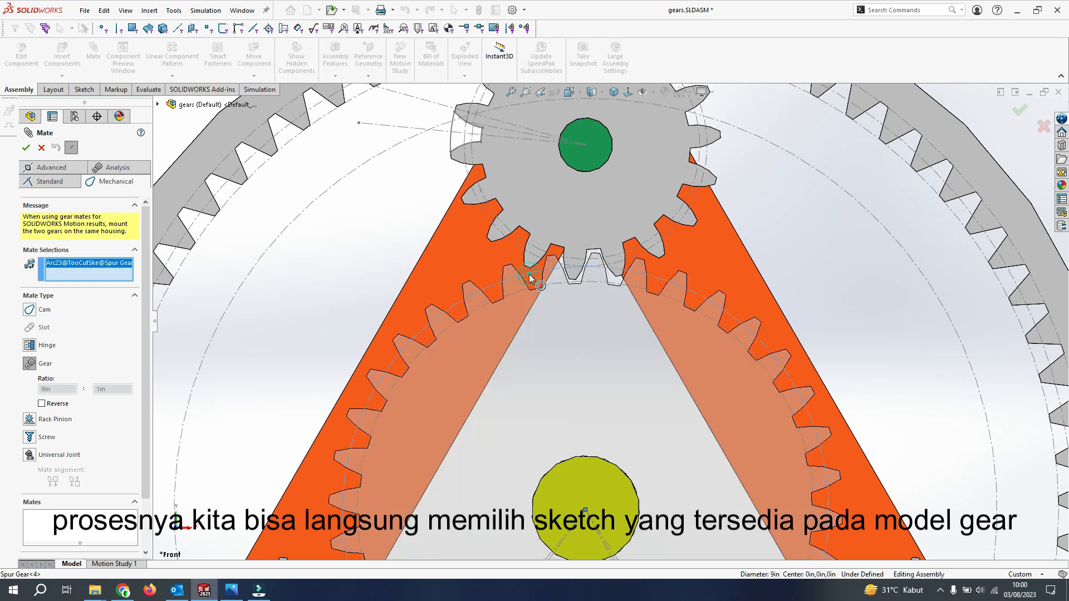
{"action": "left_click", "coordinate": [510, 248]}
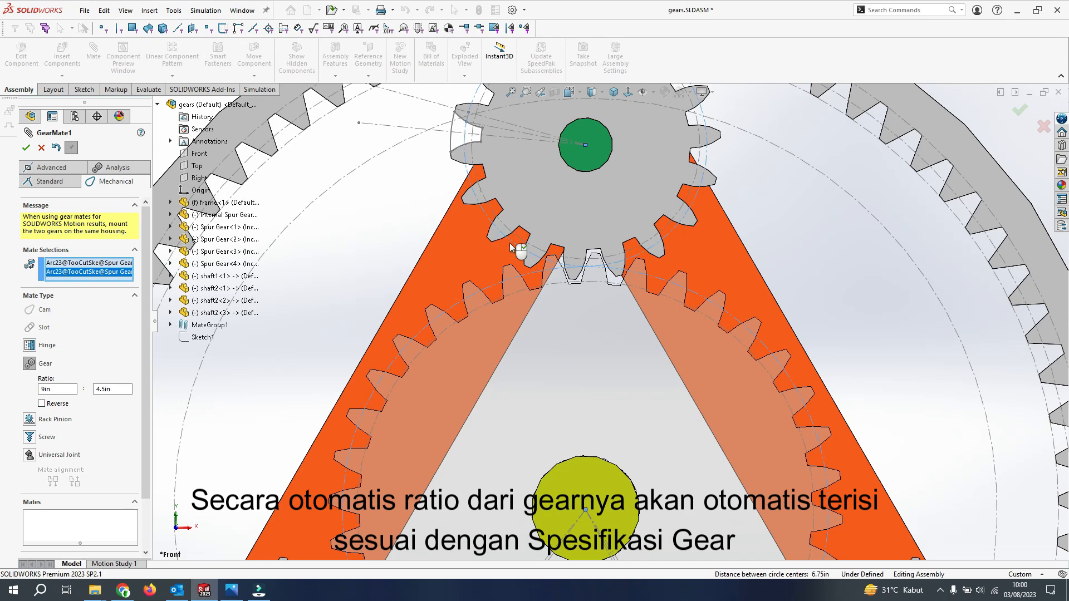
{"action": "scroll", "coordinate": [563, 288], "scroll_direction": "up", "scroll_amount": 3}
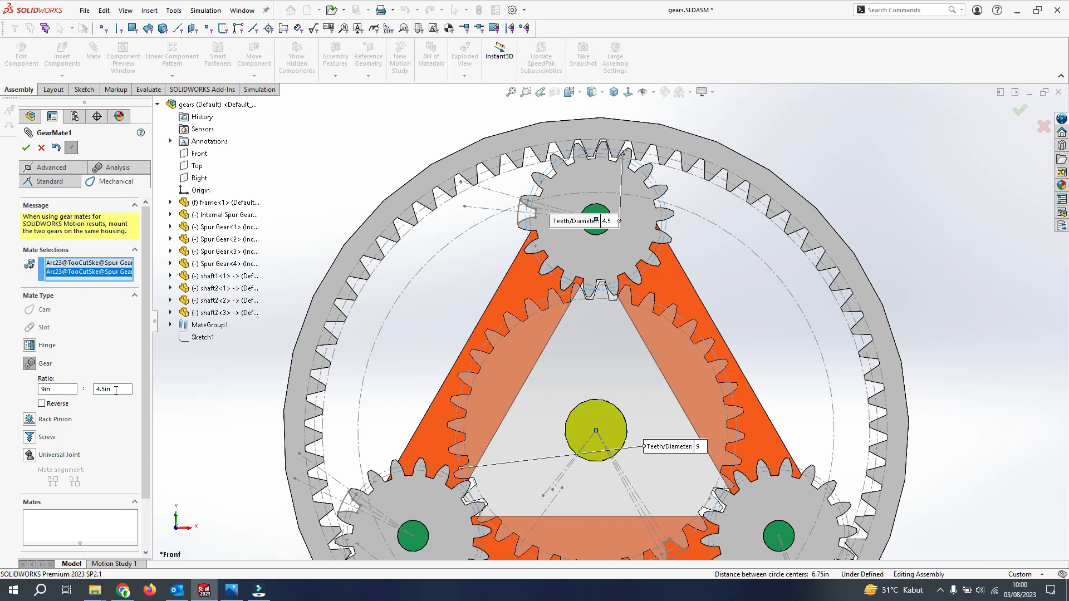
{"action": "left_click", "coordinate": [25, 148]}
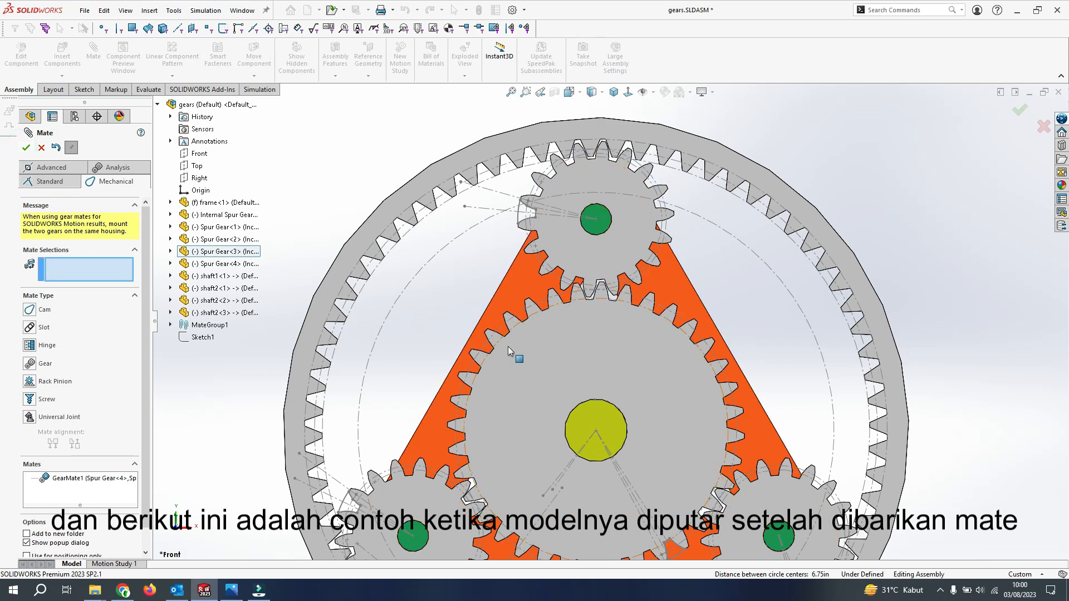
{"action": "left_click_drag", "start_coordinate": [581, 341], "coordinate": [590, 317]}
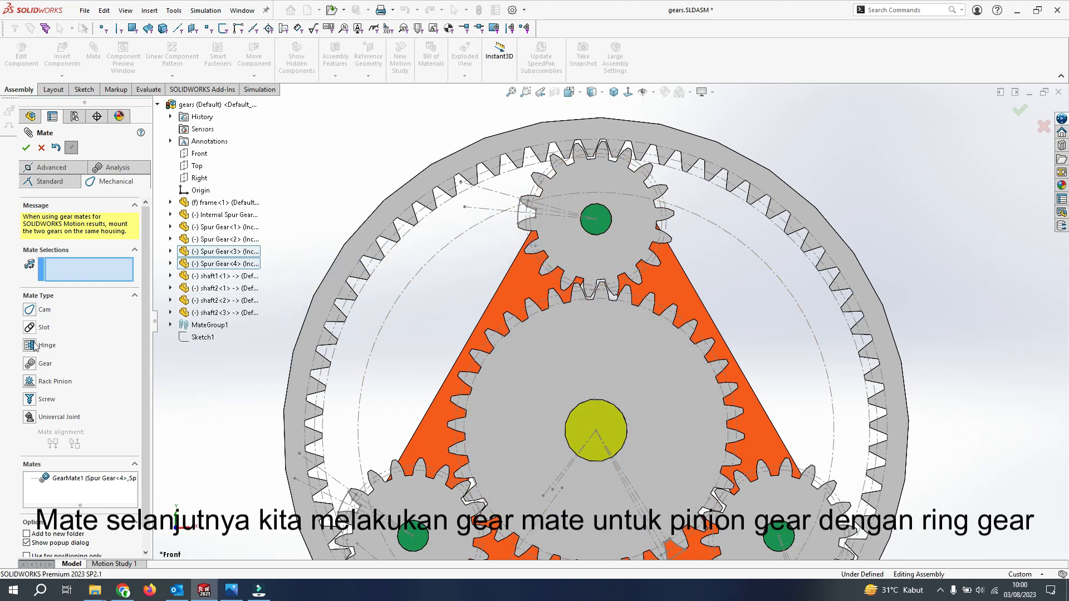
Step: Add a gear mate between the sketch circles of the upper pinion and the internal ring gear, ratio 4.5in to 18in, with Reverse off
{"action": "left_click", "coordinate": [25, 364]}
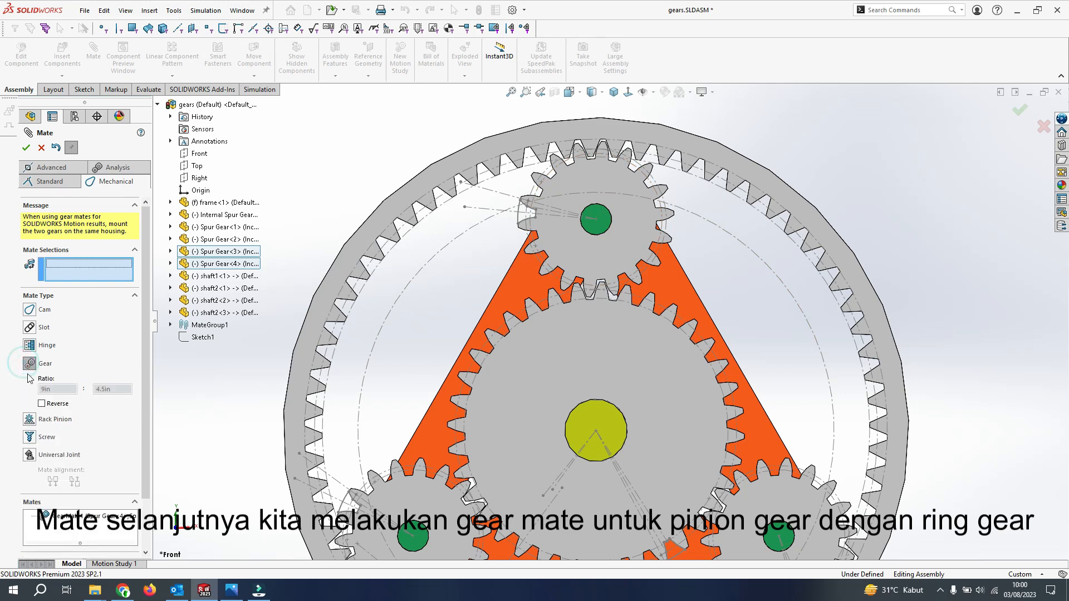
{"action": "scroll", "coordinate": [546, 187], "scroll_direction": "down", "scroll_amount": 5}
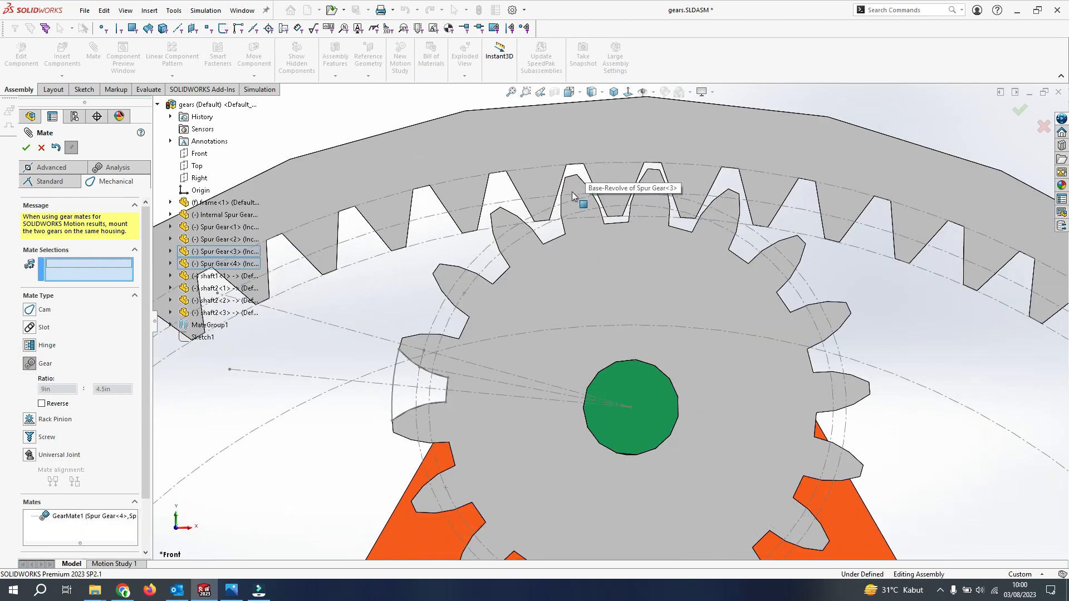
{"action": "scroll", "coordinate": [501, 245], "scroll_direction": "down", "scroll_amount": 3}
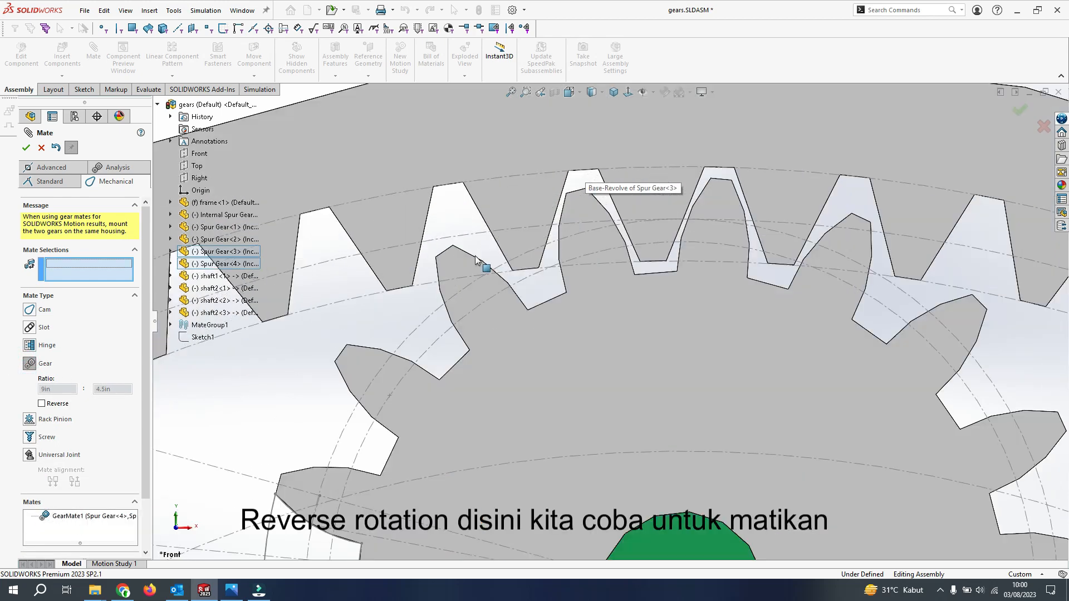
{"action": "left_click", "coordinate": [427, 320]}
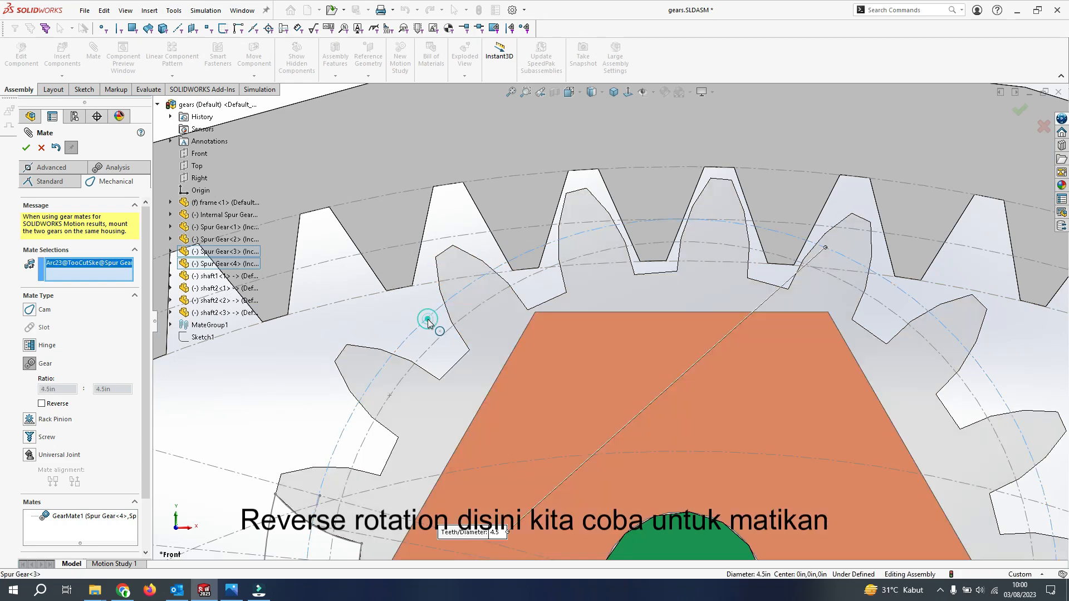
{"action": "left_click", "coordinate": [440, 245]}
{"action": "scroll", "coordinate": [445, 250], "scroll_direction": "up", "scroll_amount": 3}
{"action": "scroll", "coordinate": [609, 342], "scroll_direction": "up", "scroll_amount": 5}
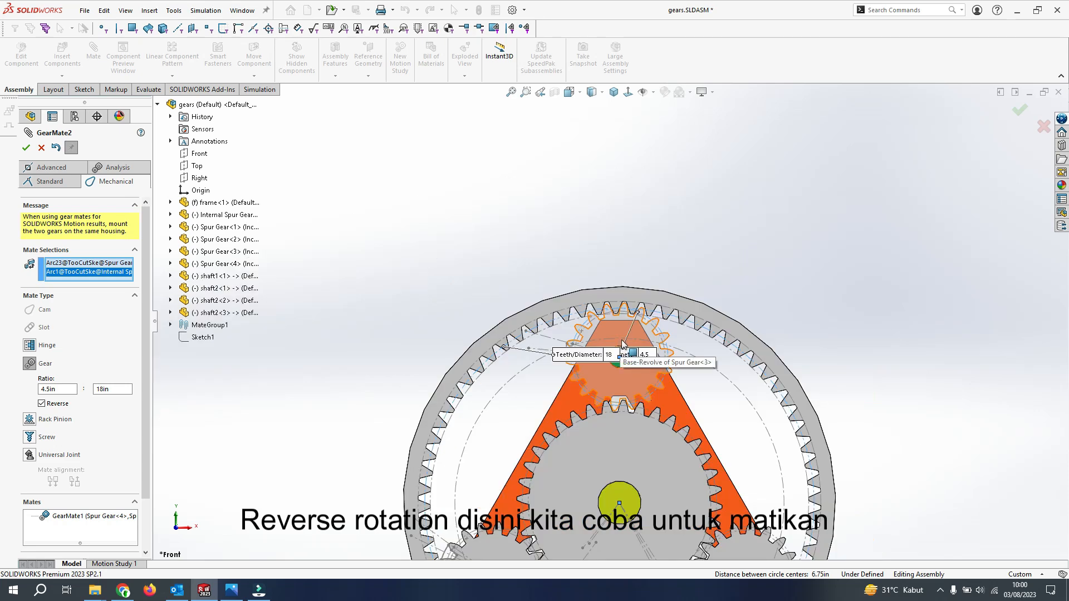
{"action": "scroll", "coordinate": [703, 378], "scroll_direction": "up", "scroll_amount": 2}
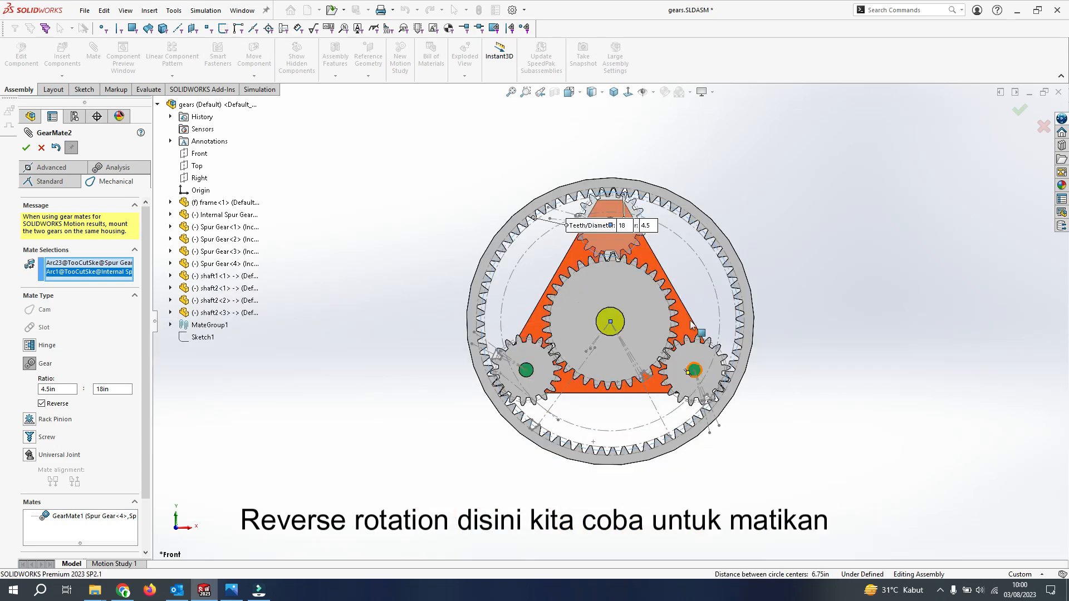
{"action": "scroll", "coordinate": [658, 270], "scroll_direction": "down", "scroll_amount": 2}
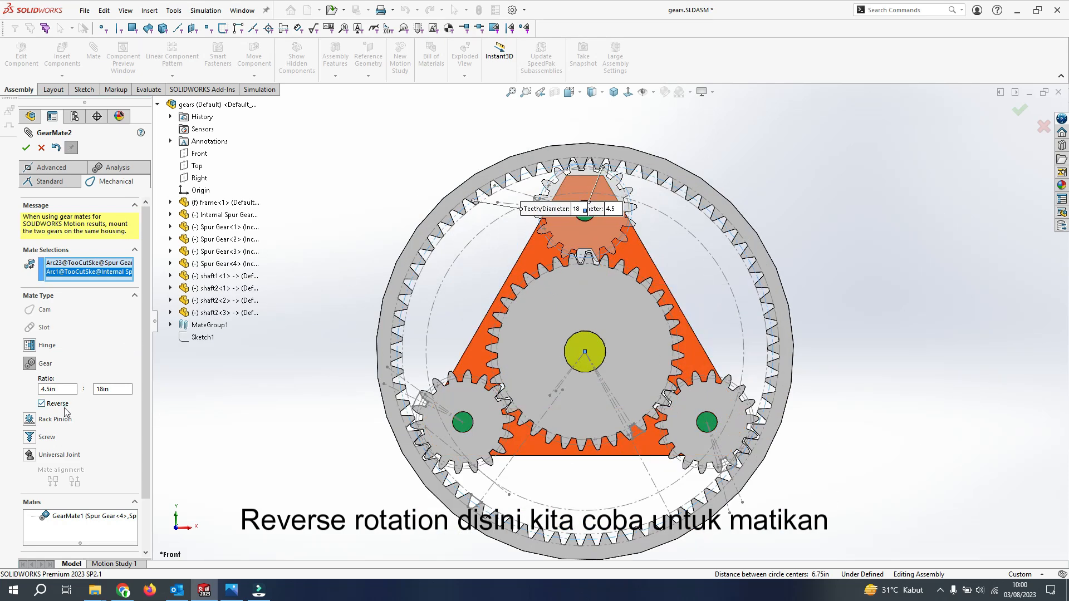
{"action": "left_click", "coordinate": [51, 405]}
{"action": "left_click", "coordinate": [27, 147]}
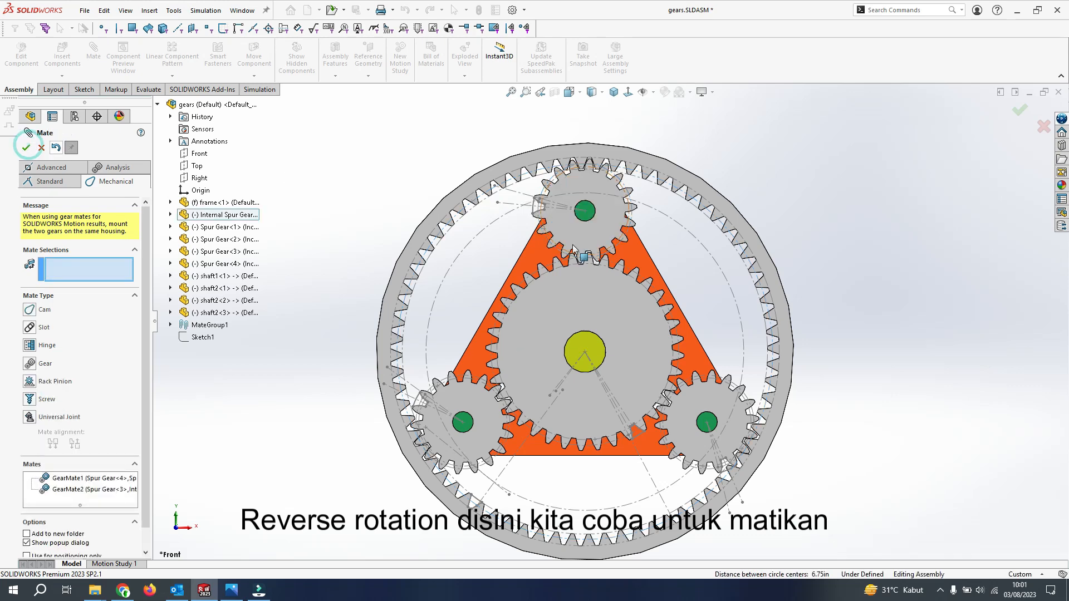
Step: Rotate the central gear to test the motion, and turn Reverse on in the gear mate between the upper pinion and ring gear
{"action": "left_click", "coordinate": [599, 283]}
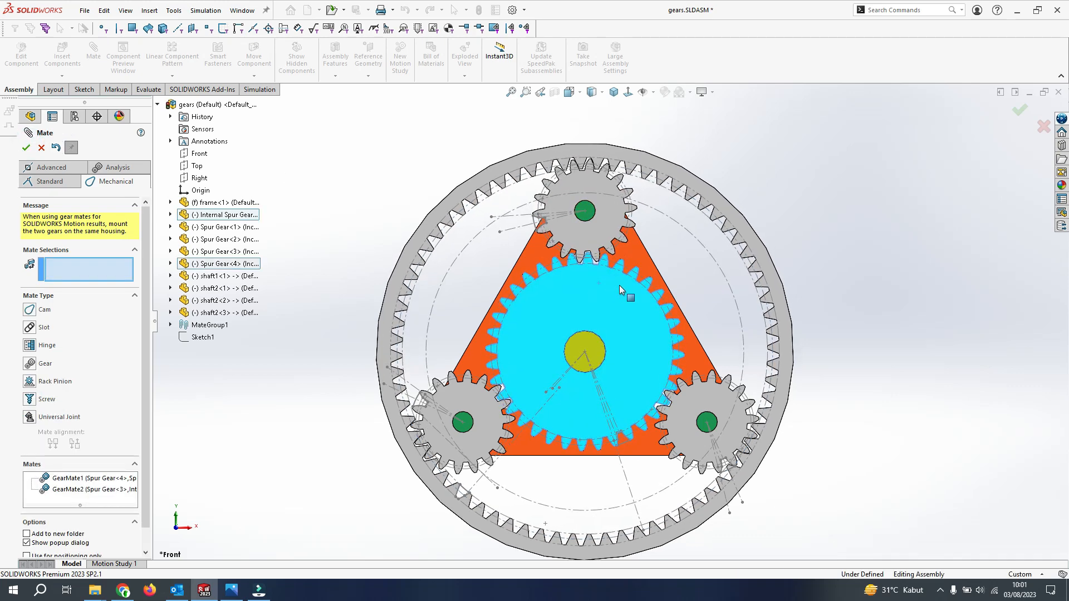
{"action": "left_click_drag", "start_coordinate": [615, 277], "coordinate": [605, 270]}
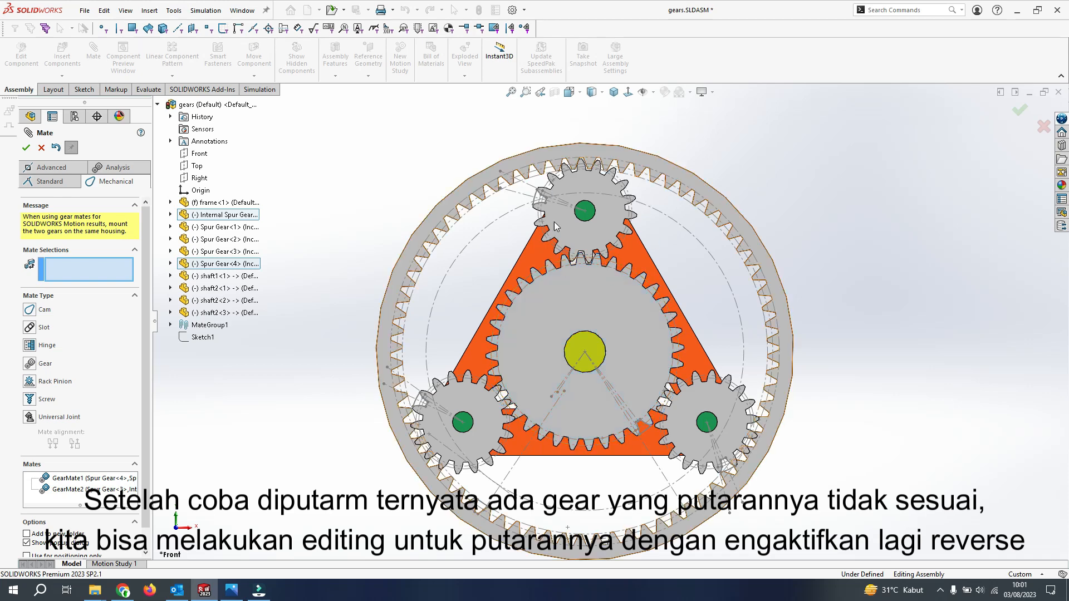
{"action": "left_click", "coordinate": [65, 490]}
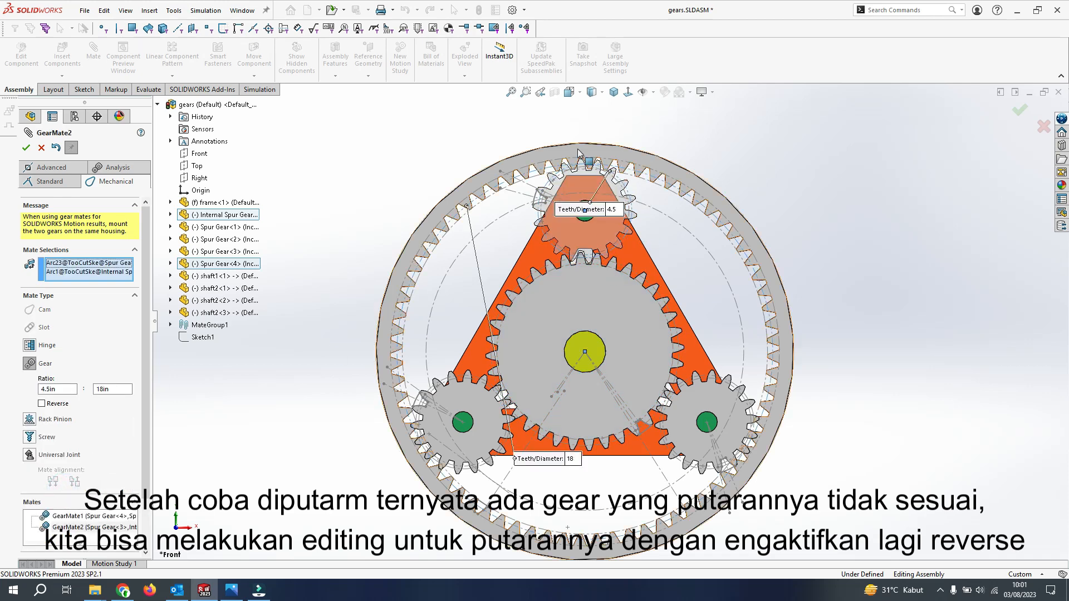
{"action": "left_click", "coordinate": [49, 408]}
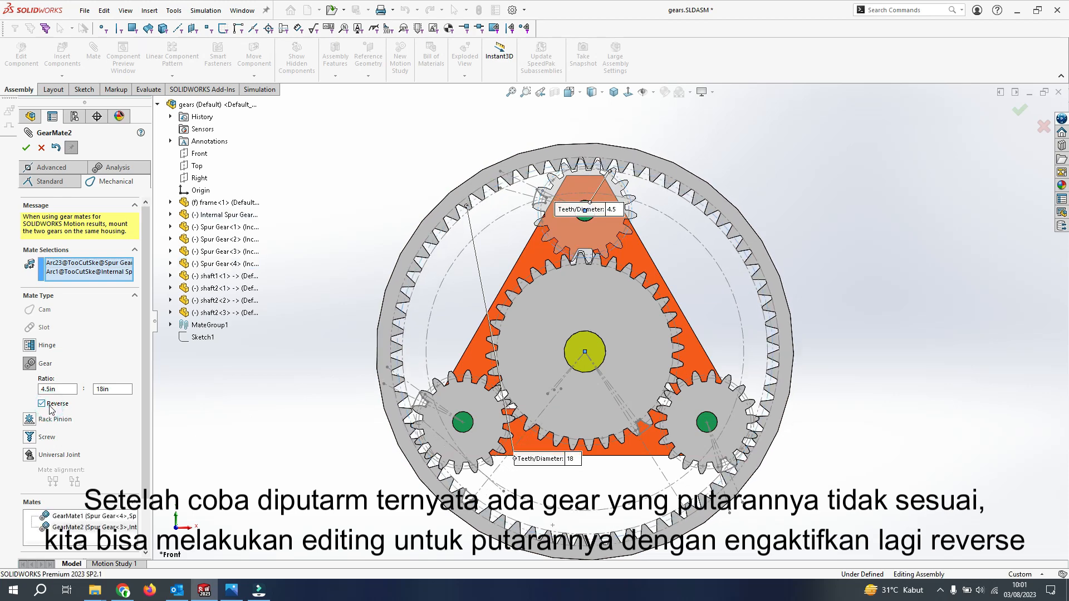
{"action": "left_click", "coordinate": [26, 148]}
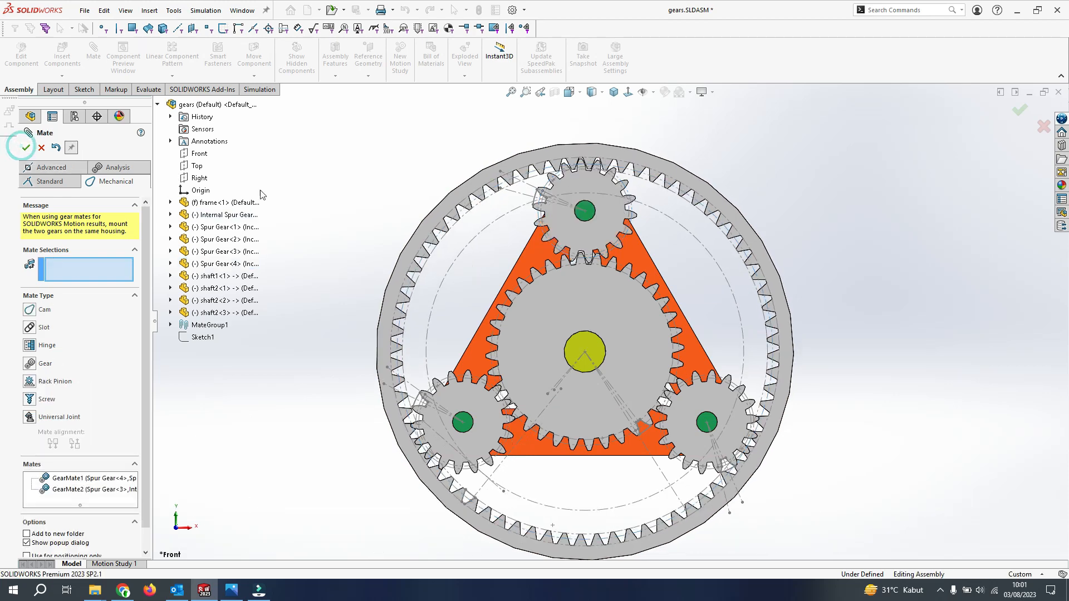
Step: Rotate the central gear to check the corrected motion and adjust how its teeth mesh with the lower-left pinion
{"action": "left_click_drag", "start_coordinate": [620, 280], "coordinate": [649, 330]}
{"action": "scroll", "coordinate": [540, 387], "scroll_direction": "down", "scroll_amount": 3}
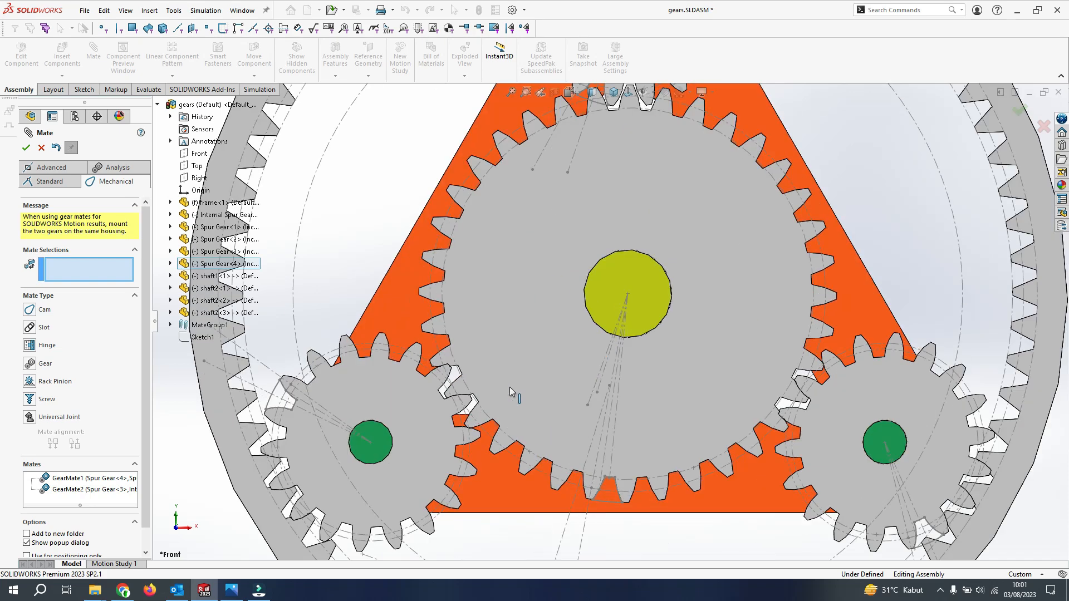
{"action": "scroll", "coordinate": [490, 384], "scroll_direction": "down", "scroll_amount": 2}
{"action": "left_click_drag", "start_coordinate": [471, 361], "coordinate": [472, 363]}
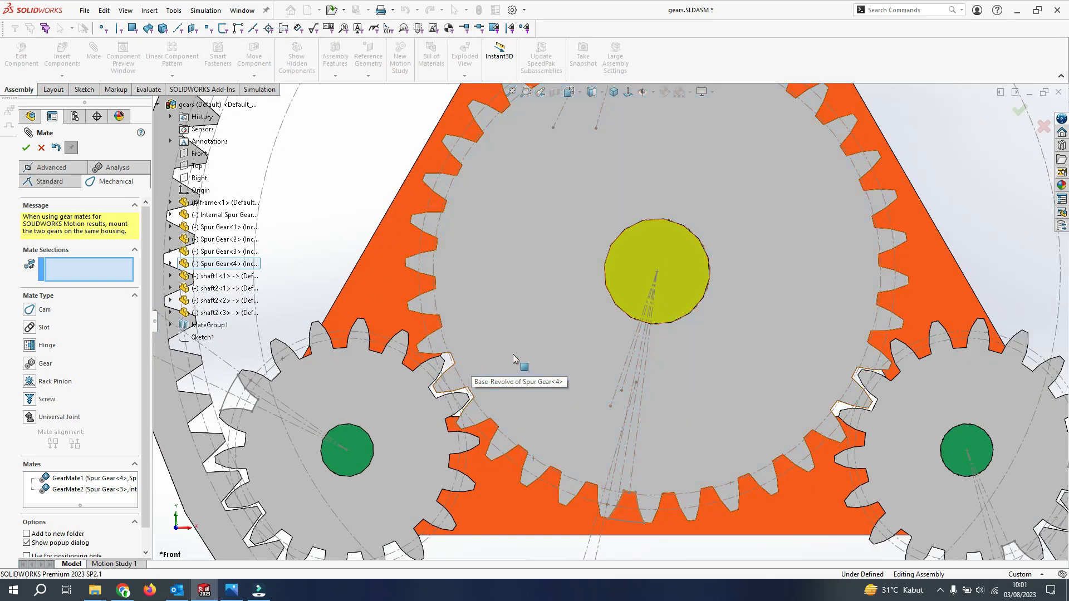
{"action": "scroll", "coordinate": [513, 354], "scroll_direction": "up", "scroll_amount": 3}
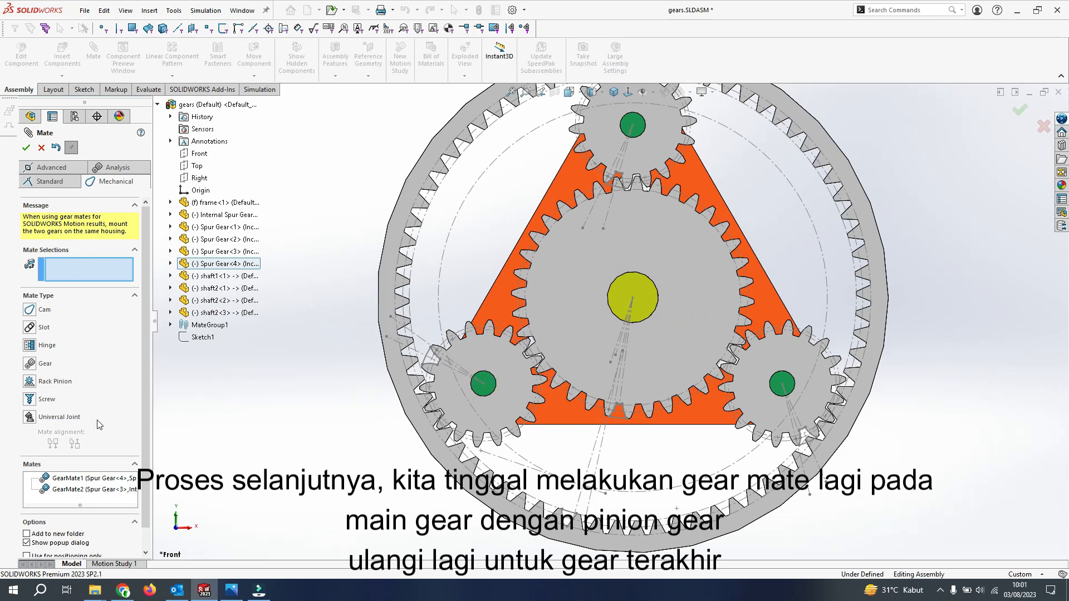
Step: Add a gear mate between the sketch circles of the central gear and lower-left pinion, ratio 9in to 4.5in, with Reverse off
{"action": "left_click", "coordinate": [35, 365]}
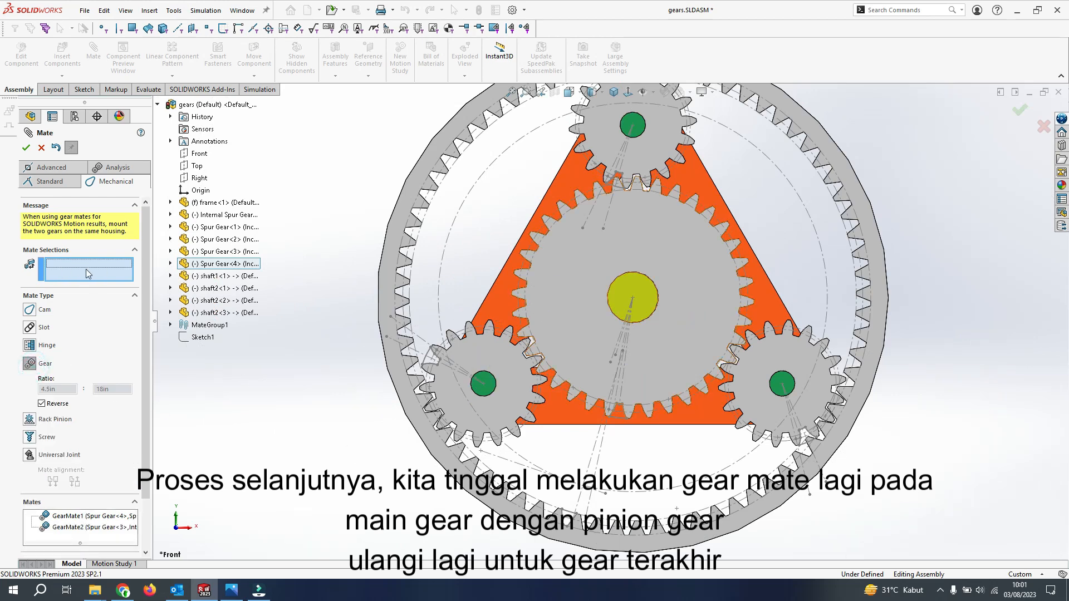
{"action": "scroll", "coordinate": [523, 379], "scroll_direction": "down", "scroll_amount": 3}
{"action": "scroll", "coordinate": [536, 360], "scroll_direction": "down", "scroll_amount": 4}
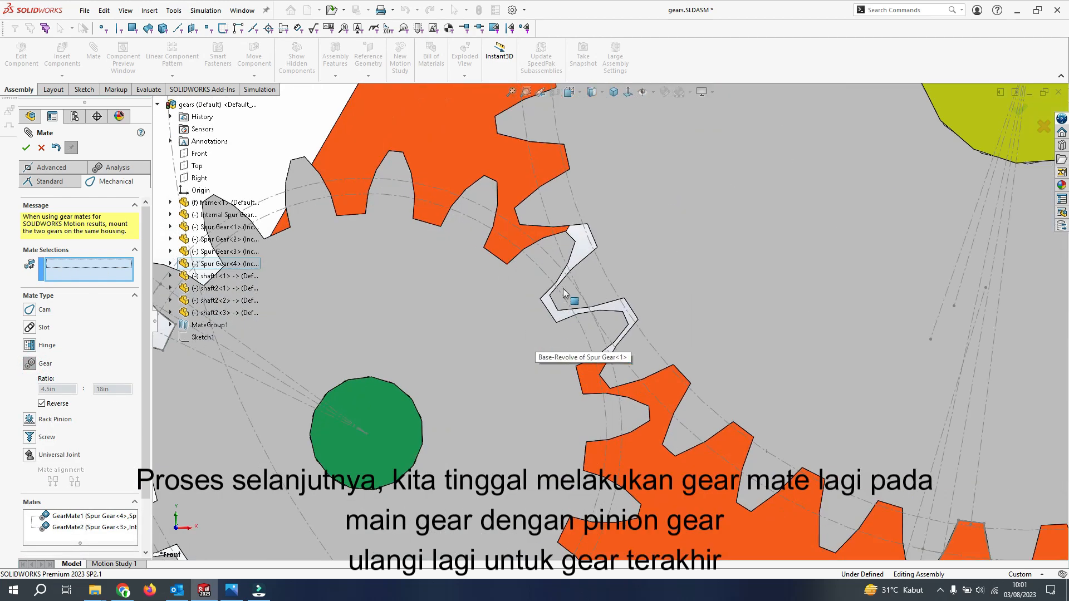
{"action": "left_click", "coordinate": [507, 222]}
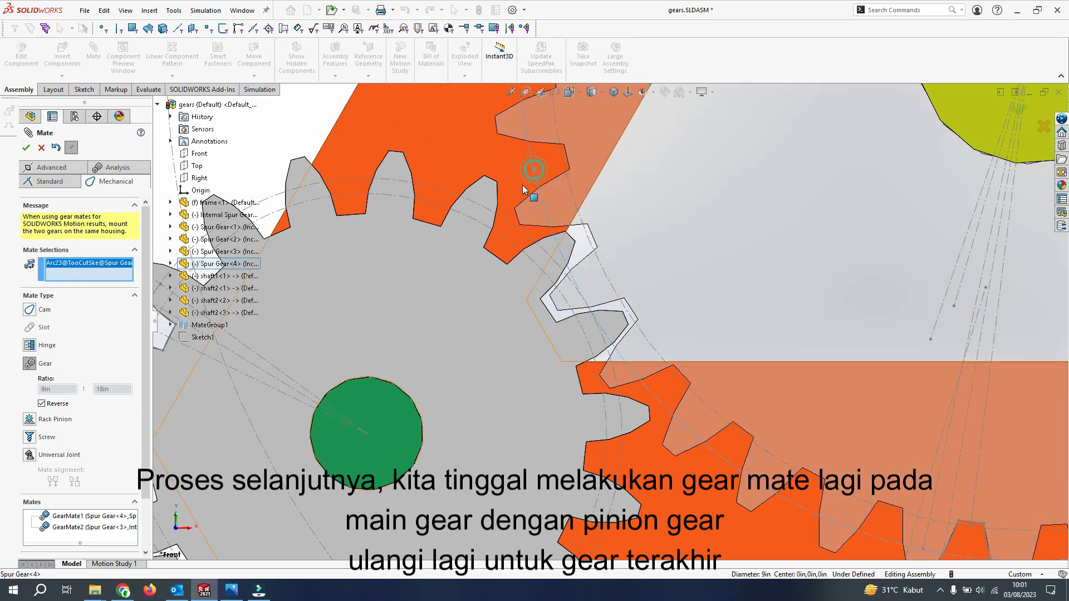
{"action": "left_click", "coordinate": [507, 222]}
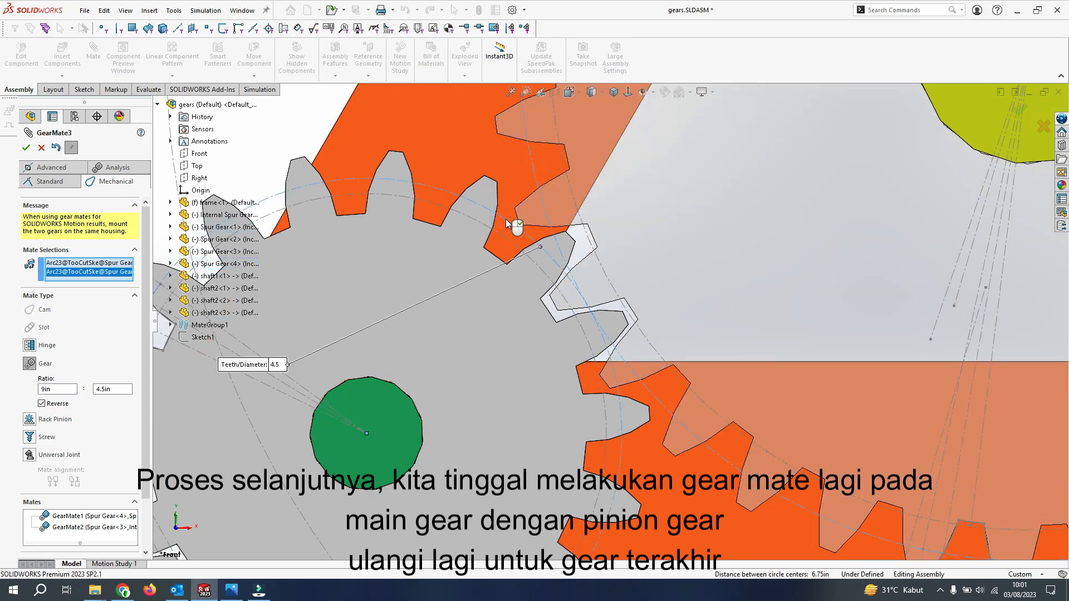
{"action": "left_click", "coordinate": [54, 408]}
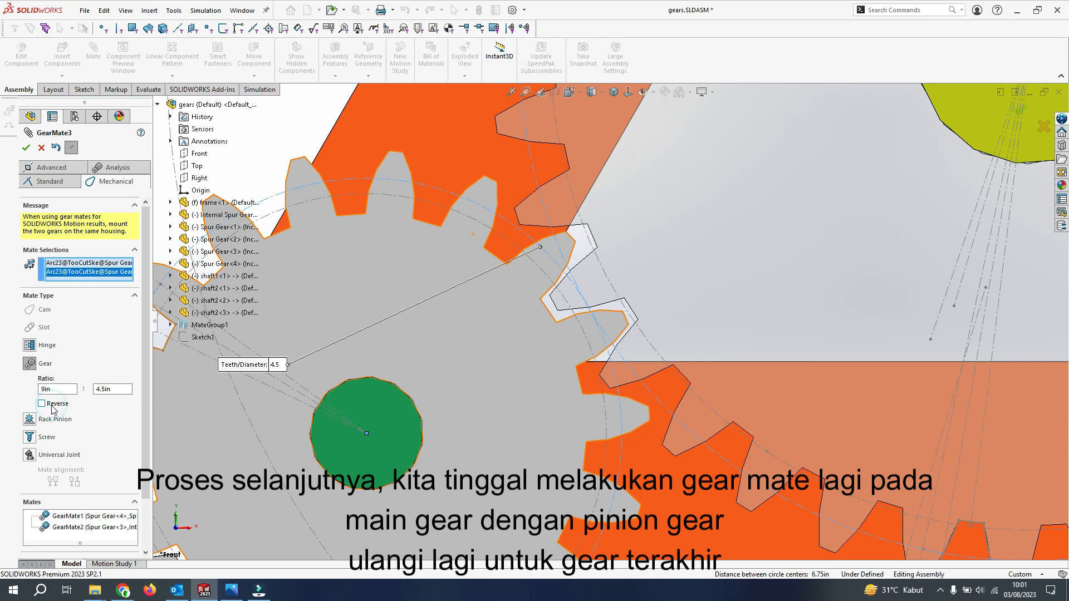
{"action": "scroll", "coordinate": [579, 396], "scroll_direction": "up", "scroll_amount": 2}
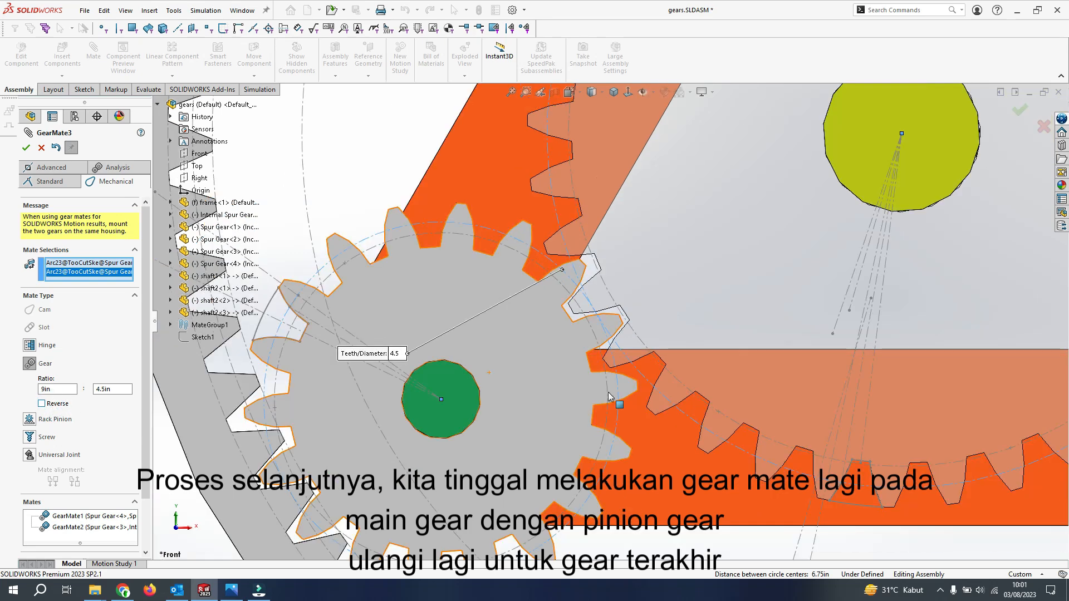
{"action": "left_click", "coordinate": [26, 147]}
Step: Gear-mate the sketch circles of the central gear and lower-right pinion at 9in to 4.5in with Reverse off, and finish mating
{"action": "key", "text": "f"}
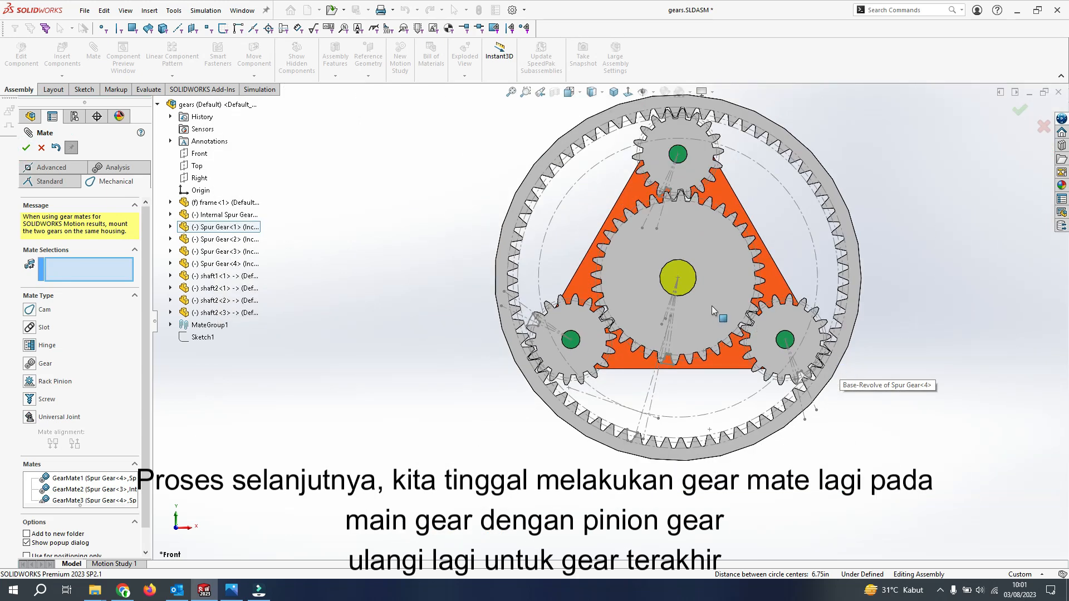
{"action": "scroll", "coordinate": [711, 305], "scroll_direction": "down", "scroll_amount": 5}
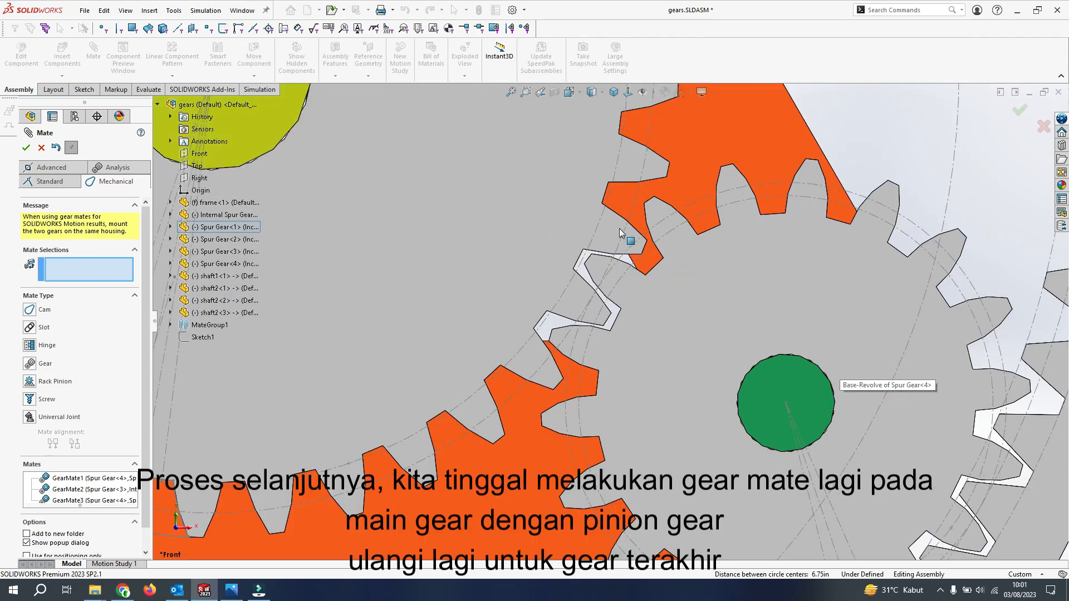
{"action": "left_click", "coordinate": [632, 206]}
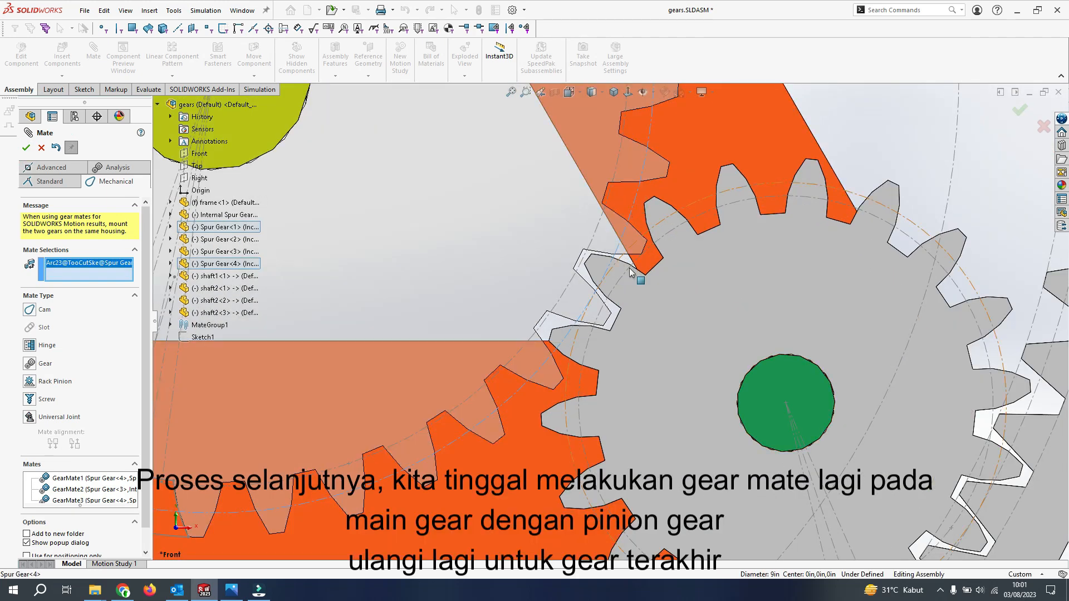
{"action": "left_click", "coordinate": [646, 234]}
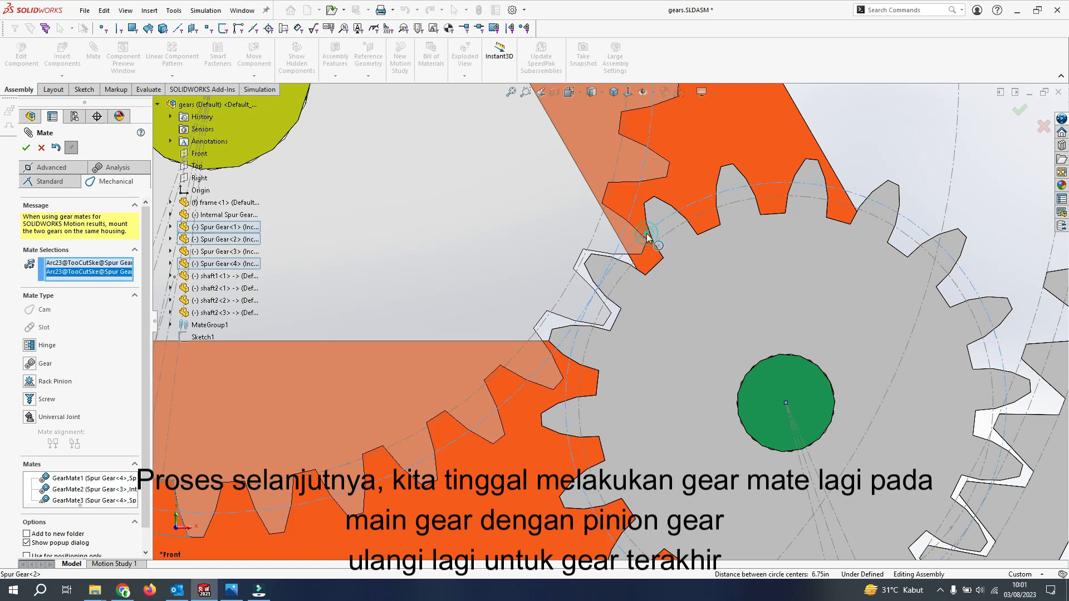
{"action": "left_click", "coordinate": [30, 382]}
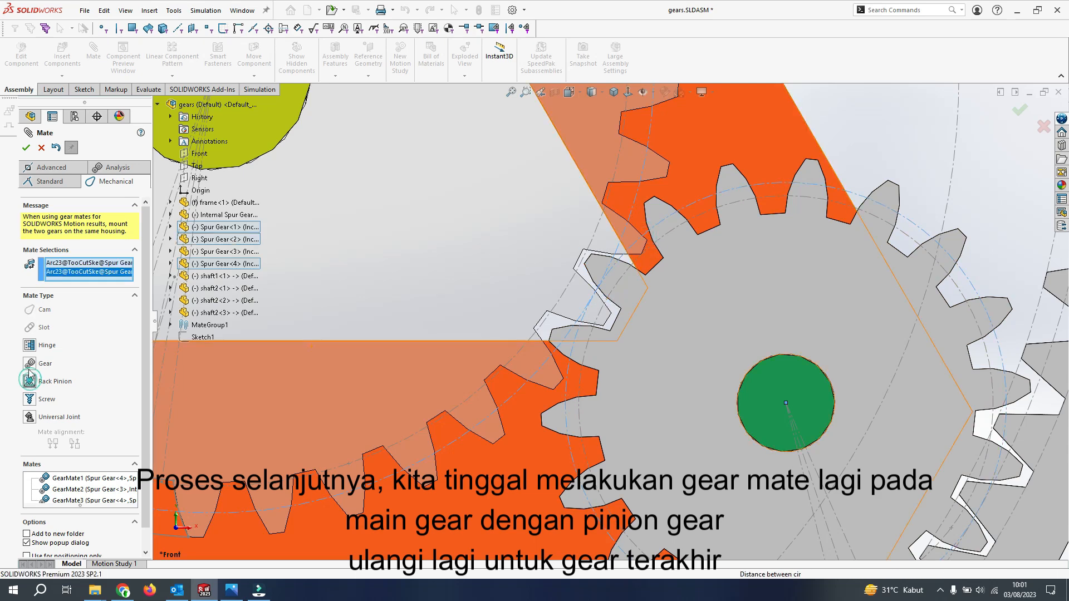
{"action": "left_click", "coordinate": [30, 387]}
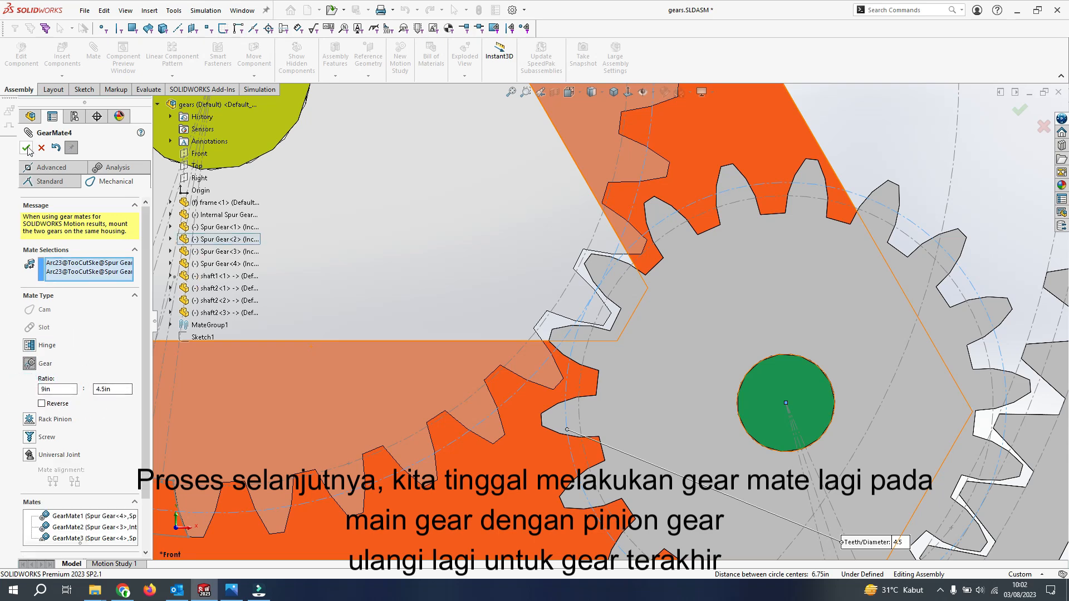
{"action": "scroll", "coordinate": [522, 326], "scroll_direction": "up", "scroll_amount": 4}
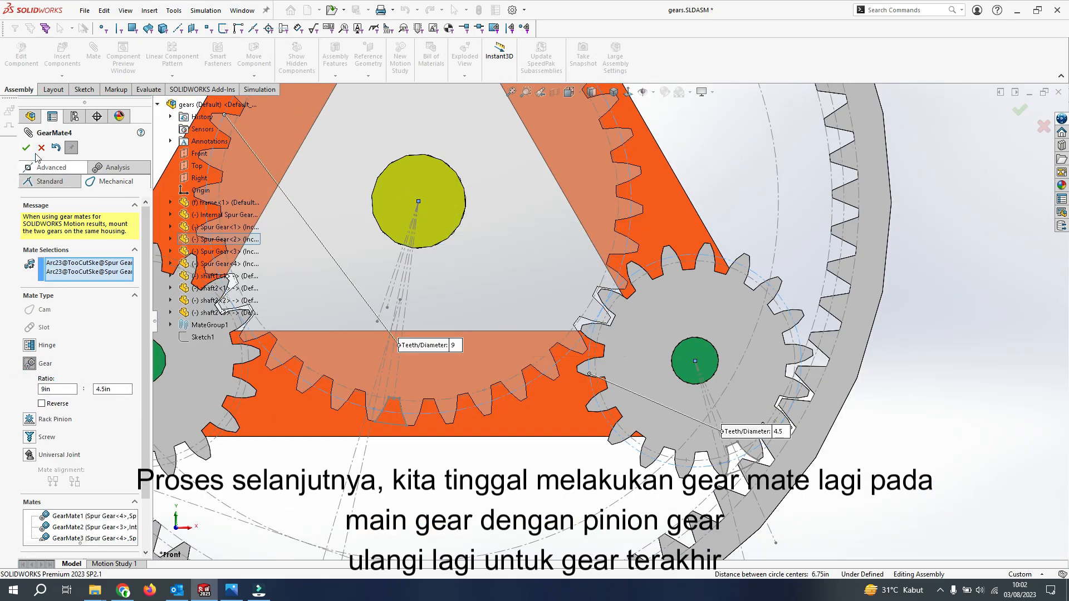
{"action": "left_click", "coordinate": [26, 148]}
{"action": "key", "text": "f"}
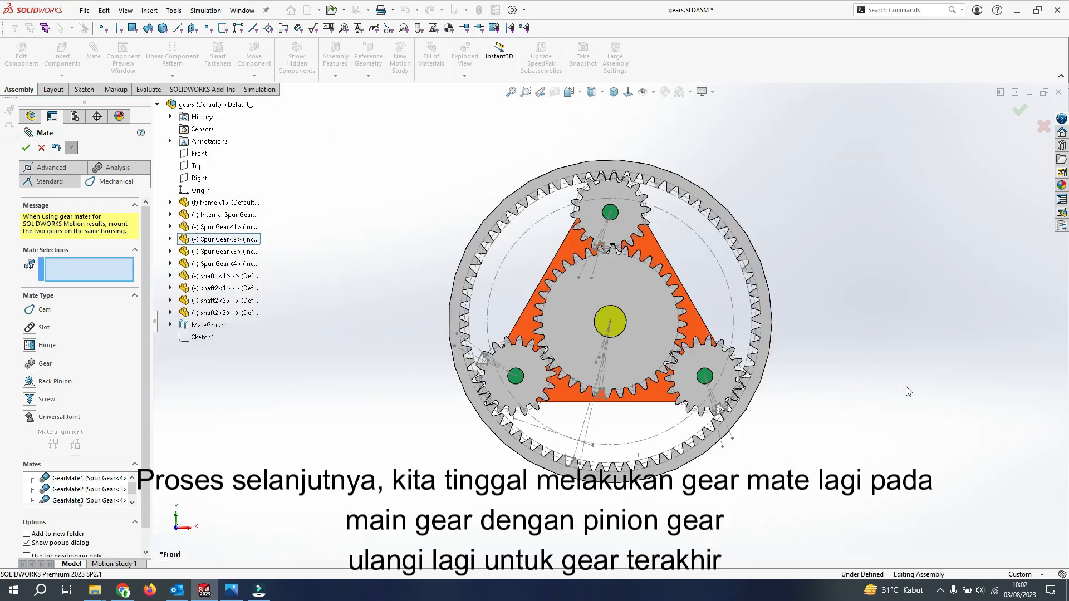
{"action": "left_click", "coordinate": [27, 149]}
Step: Rotate the central gear to test the complete gear train, and hide the gears' sketches in the view
{"action": "left_click", "coordinate": [639, 283]}
{"action": "mouse_move", "coordinate": [640, 284]}
{"action": "left_mouse_down"}
{"action": "mouse_move", "coordinate": [646, 305]}
{"action": "mouse_move", "coordinate": [611, 346]}
{"action": "mouse_move", "coordinate": [559, 270]}
{"action": "mouse_move", "coordinate": [650, 301]}
{"action": "mouse_move", "coordinate": [650, 287]}
{"action": "left_mouse_up"}
{"action": "left_click", "coordinate": [642, 93]}
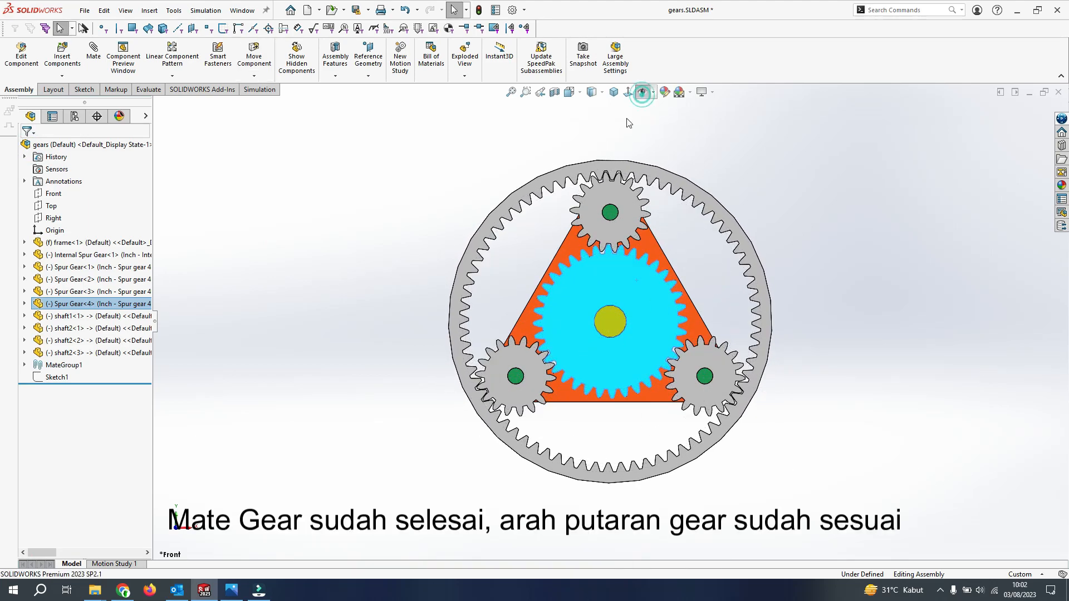
Step: Show the assembly in isometric view and rotate the internal ring gear to check that the gears turn together
{"action": "left_click", "coordinate": [613, 92]}
{"action": "left_click", "coordinate": [643, 231]}
{"action": "left_click_drag", "start_coordinate": [660, 252], "coordinate": [696, 440]}
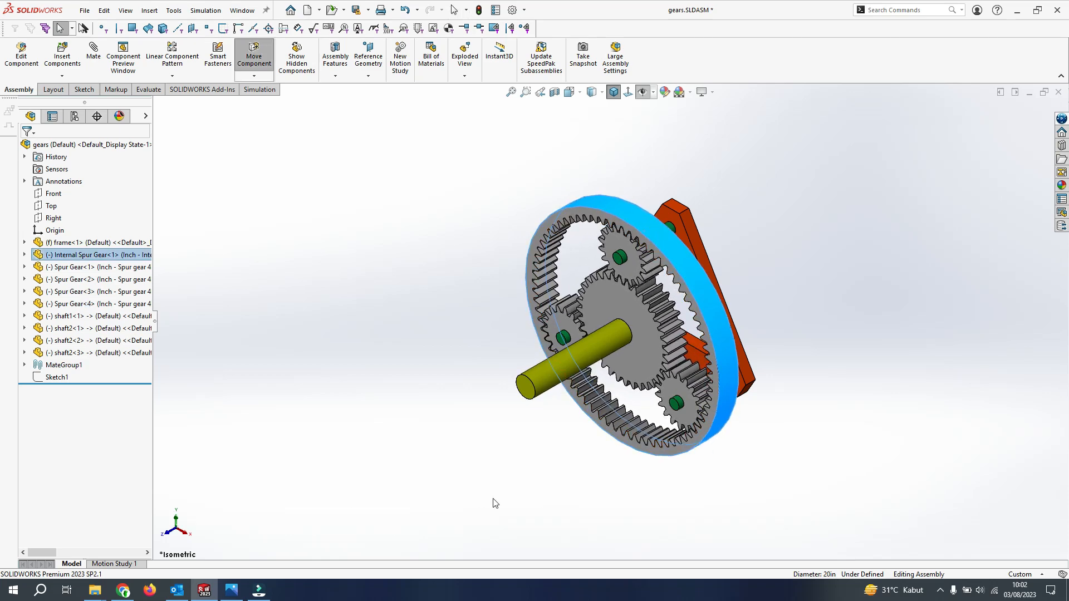
Step: In Motion Study 1, add a rotary motor on the central gear's front face at a constant speed of 100 RPM
{"action": "left_click", "coordinate": [125, 564]}
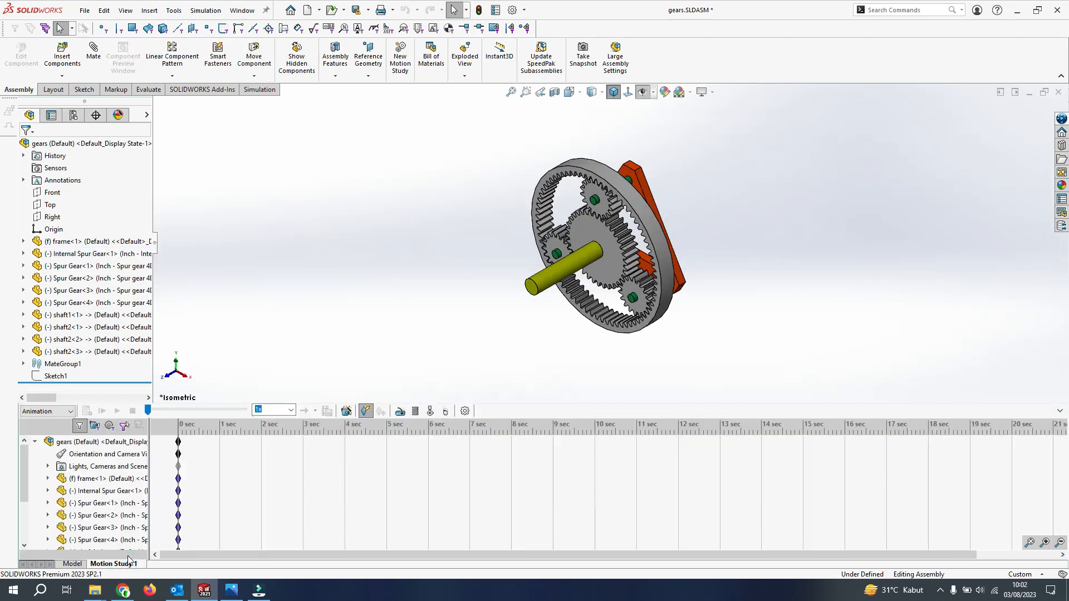
{"action": "left_click", "coordinate": [400, 412]}
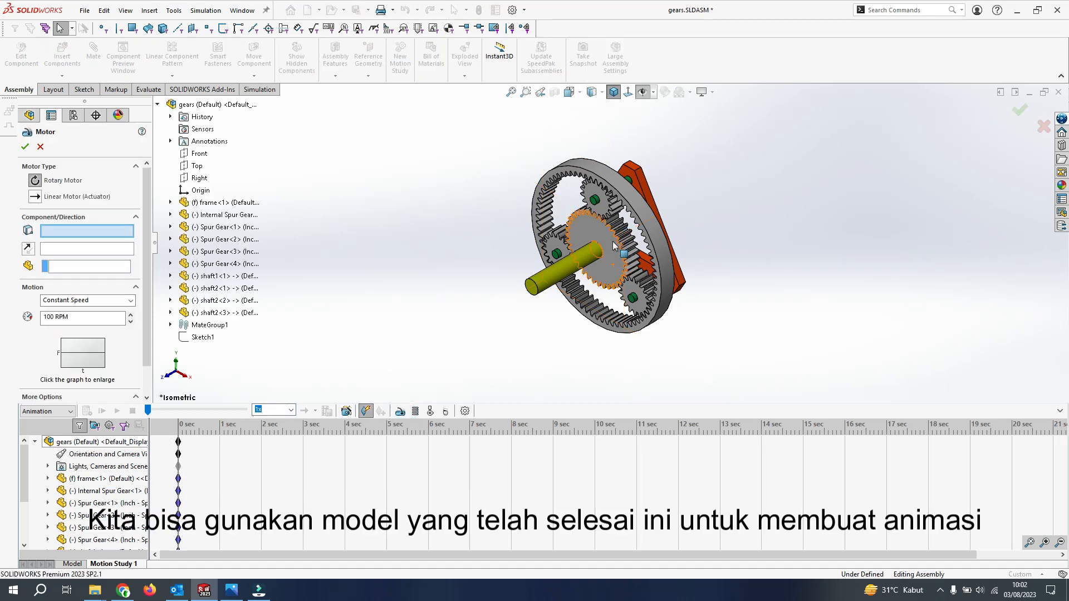
{"action": "left_click", "coordinate": [614, 245]}
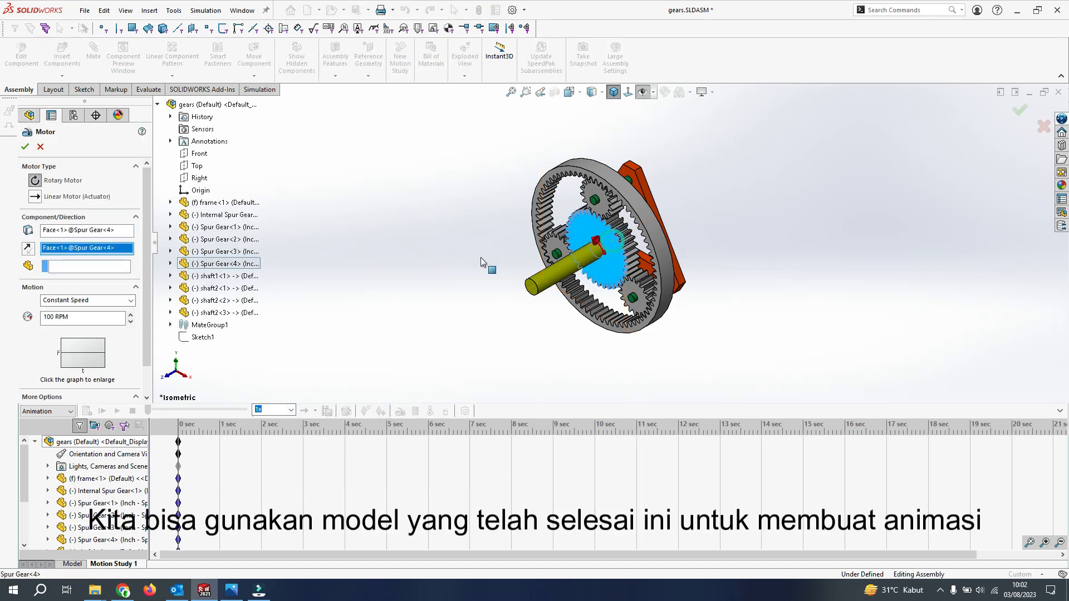
{"action": "left_click", "coordinate": [25, 147]}
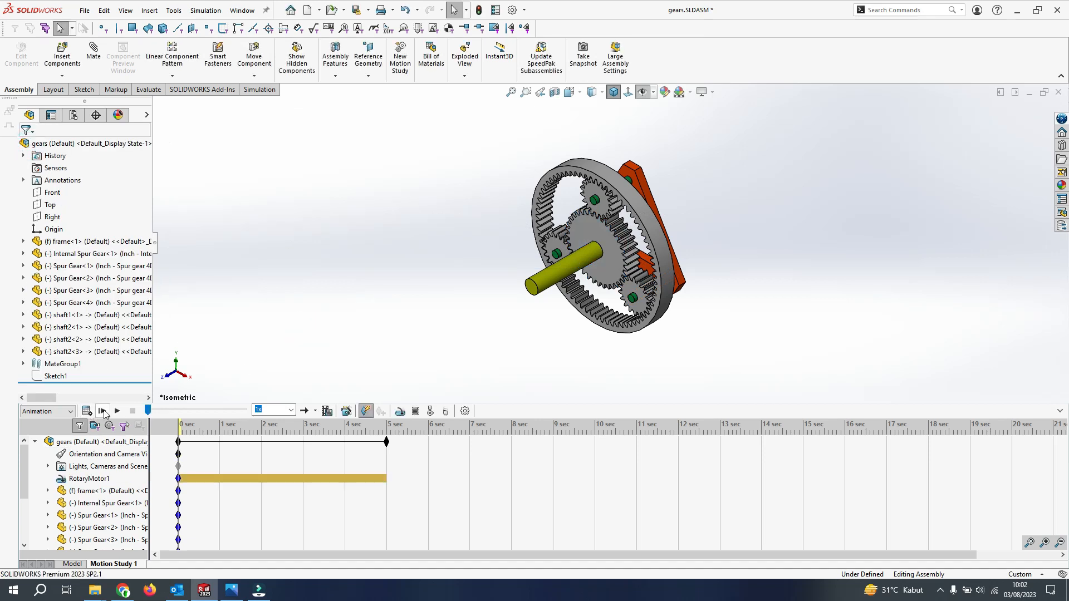
Step: Play the animation from the start, stop it partway, and calculate the whole motion study
{"action": "left_click", "coordinate": [102, 411]}
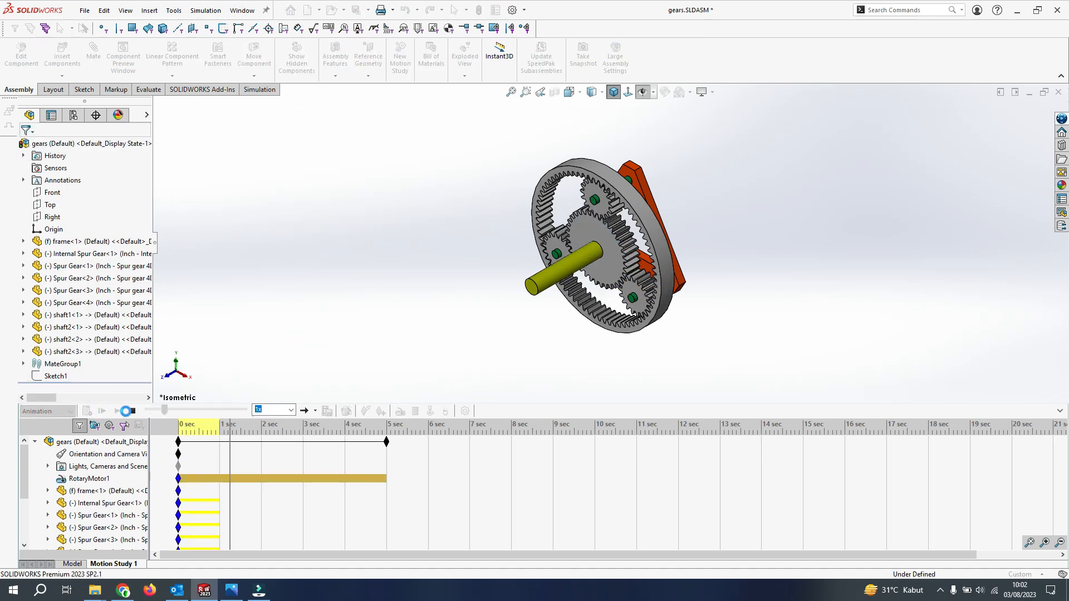
{"action": "left_click", "coordinate": [132, 411]}
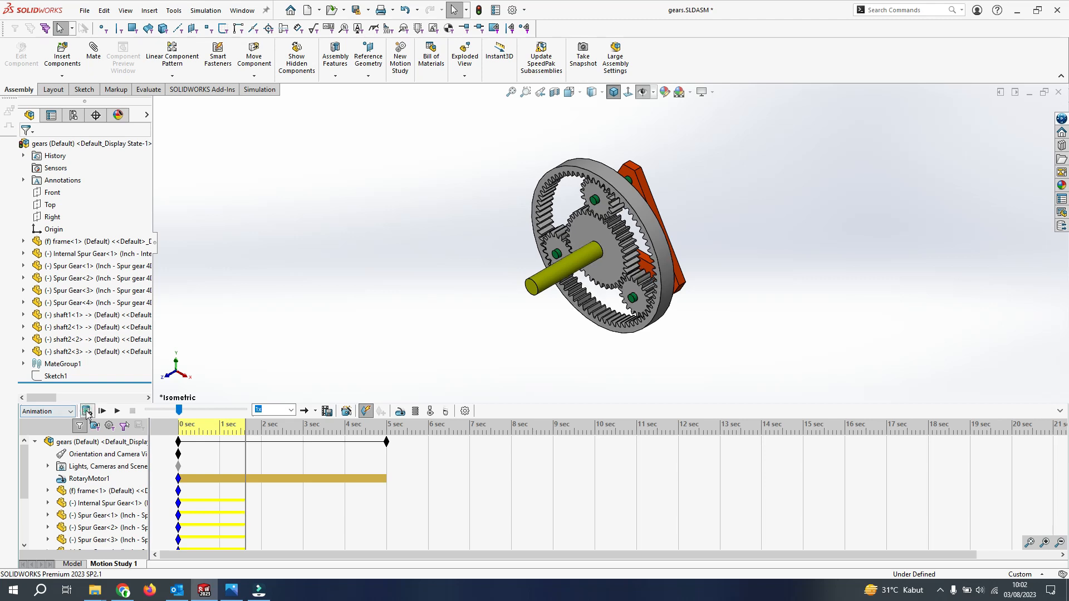
{"action": "left_click", "coordinate": [86, 411]}
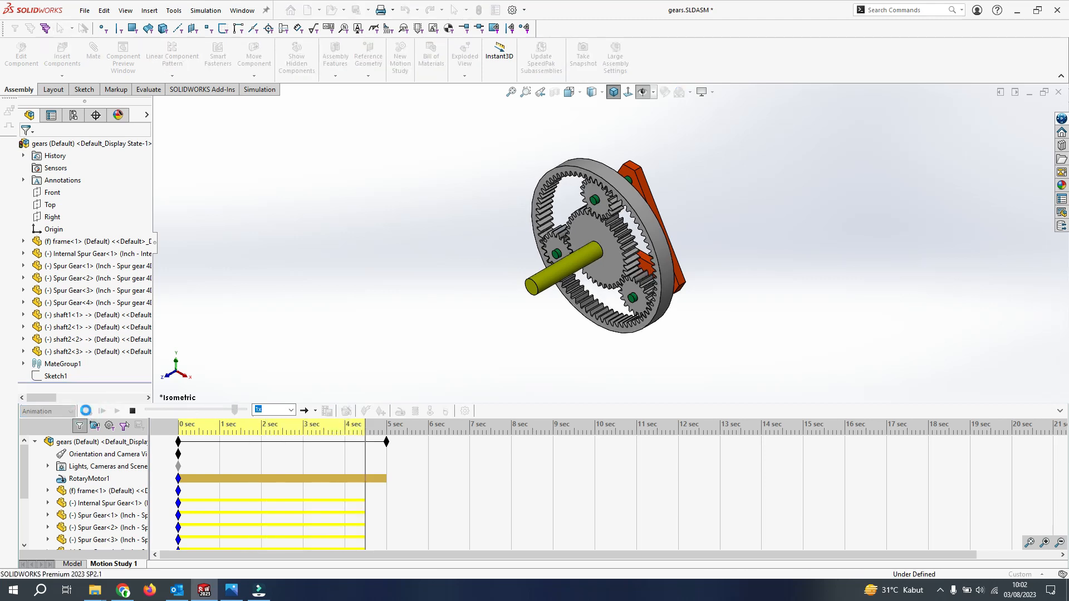
Step: Play the gear animation from the start with the timeline collapsed, inspect the meshing teeth, and return to the model
{"action": "left_click", "coordinate": [1060, 412]}
{"action": "left_click", "coordinate": [102, 553]}
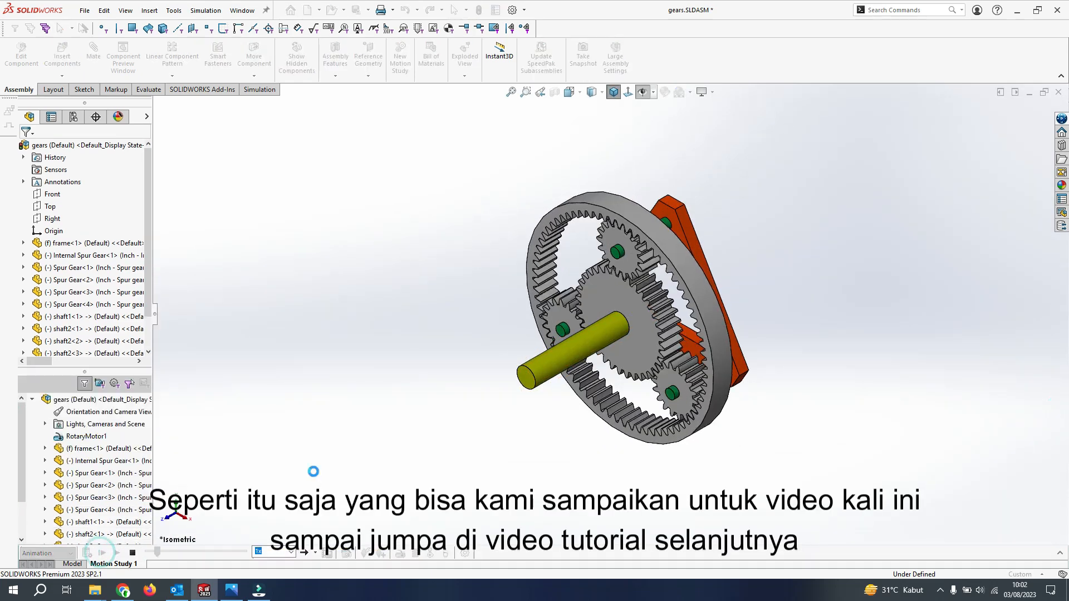
{"action": "scroll", "coordinate": [595, 306], "scroll_direction": "down", "scroll_amount": 3}
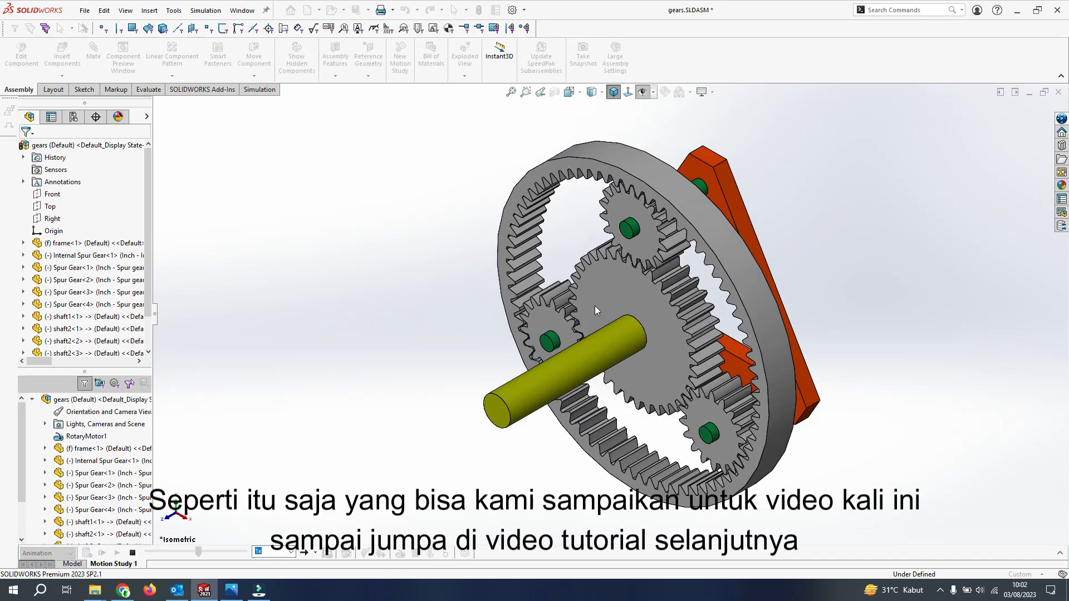
{"action": "scroll", "coordinate": [594, 306], "scroll_direction": "down", "scroll_amount": 3}
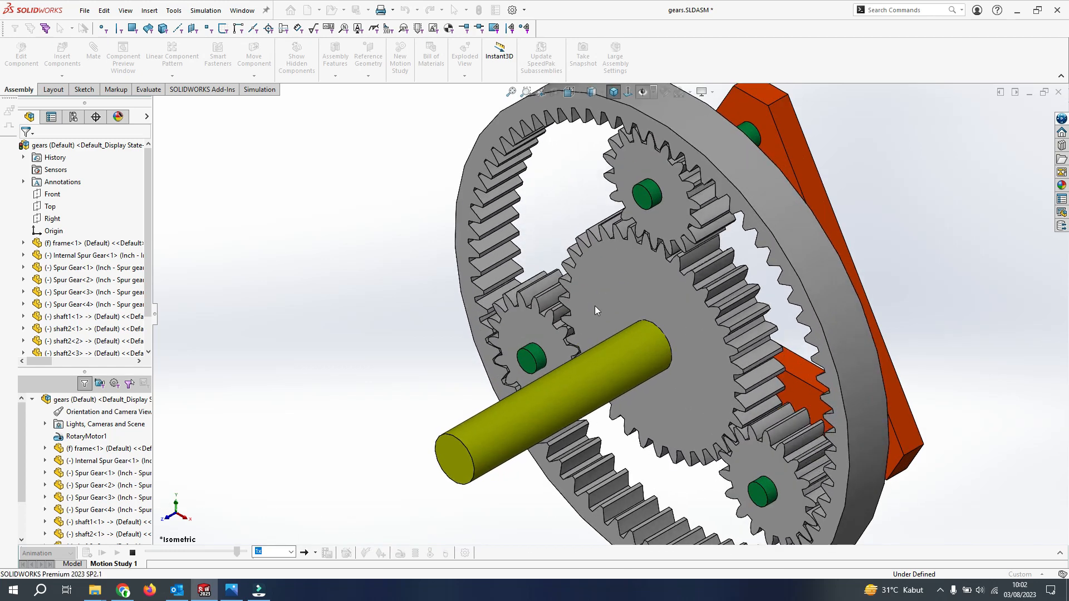
{"action": "scroll", "coordinate": [646, 399], "scroll_direction": "up", "scroll_amount": 5}
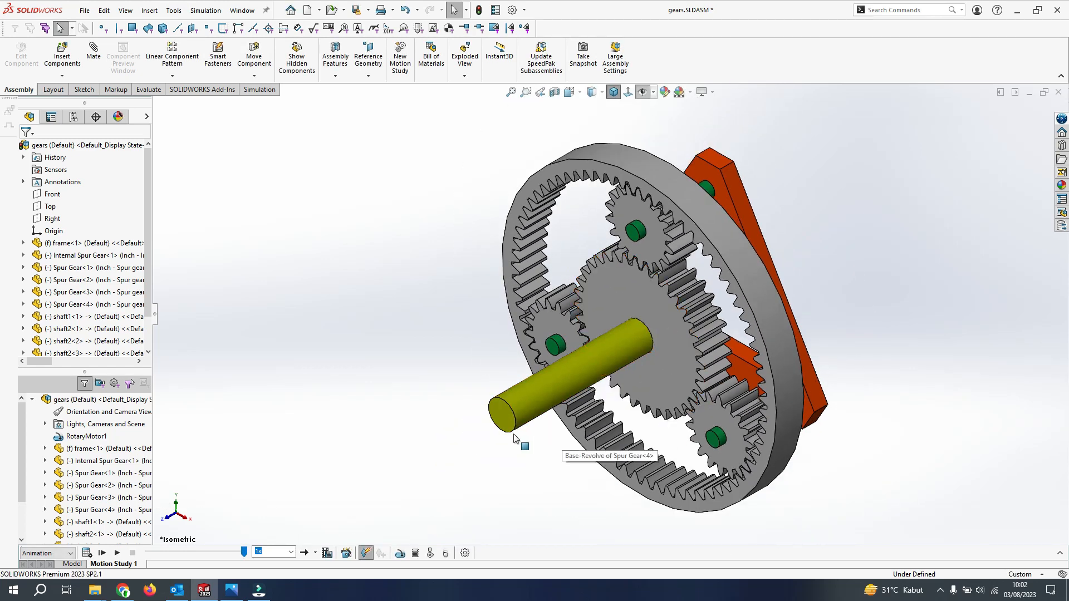
{"action": "scroll", "coordinate": [504, 437], "scroll_direction": "up", "scroll_amount": 2}
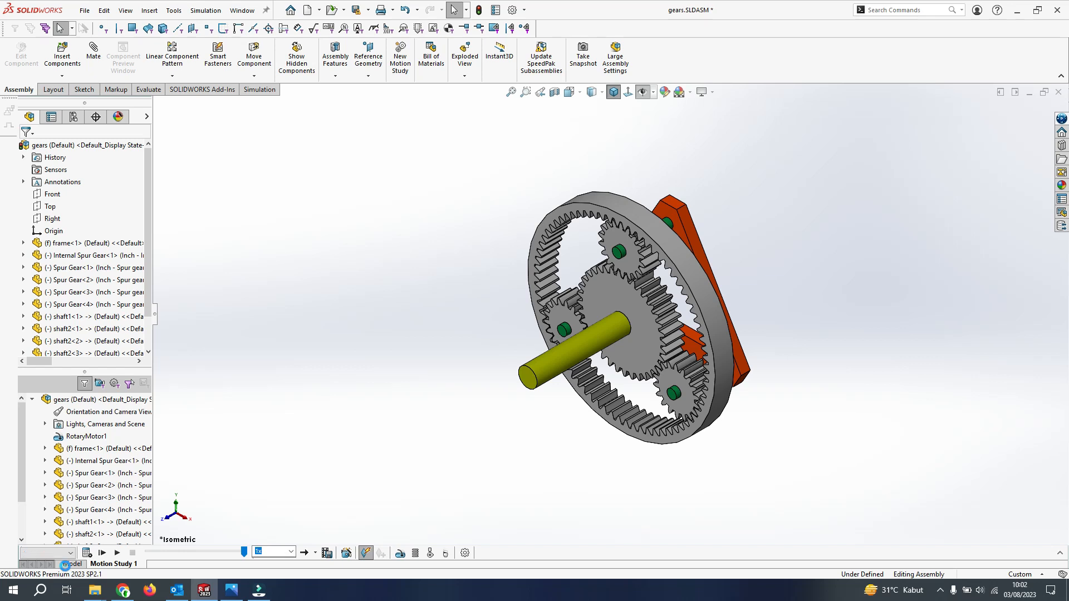
{"action": "left_click", "coordinate": [67, 564]}
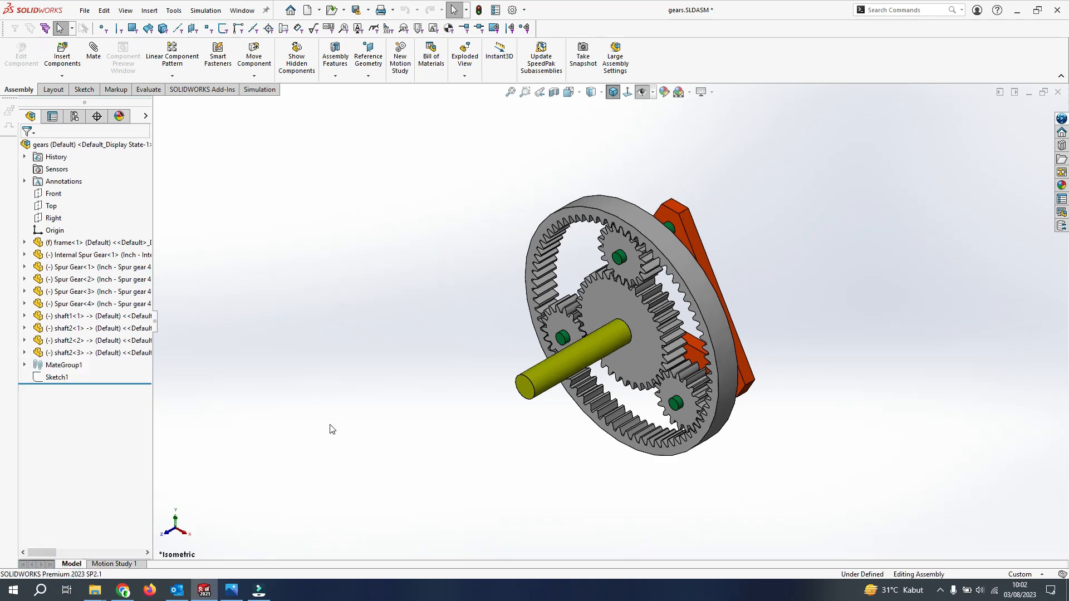